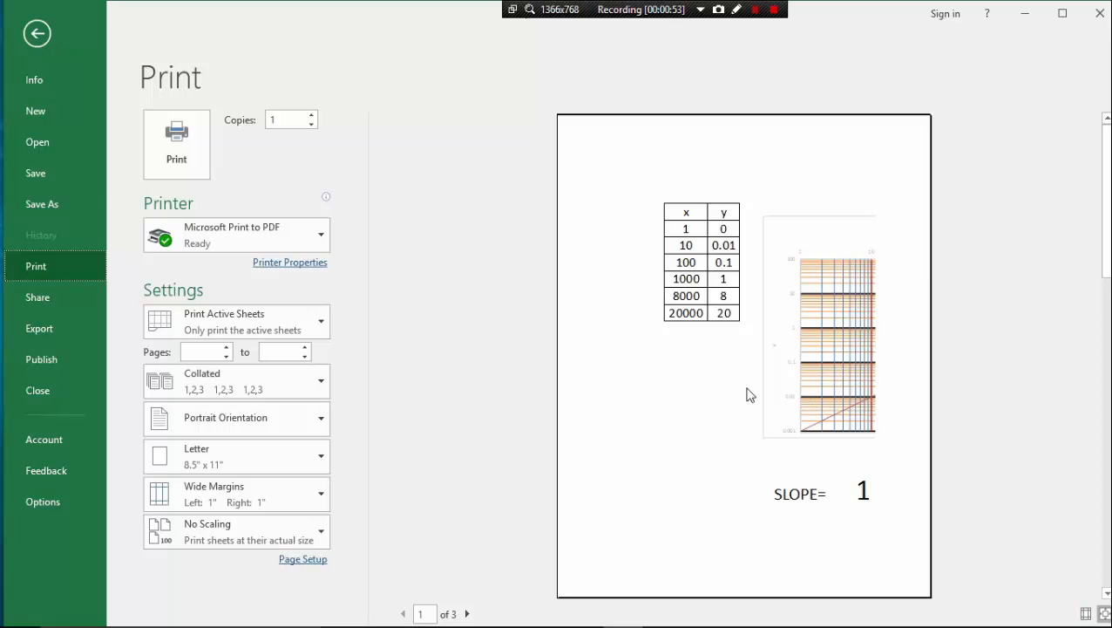
Leave the print preview and reduce Sheet3's print scale to 45%
click(35, 39)
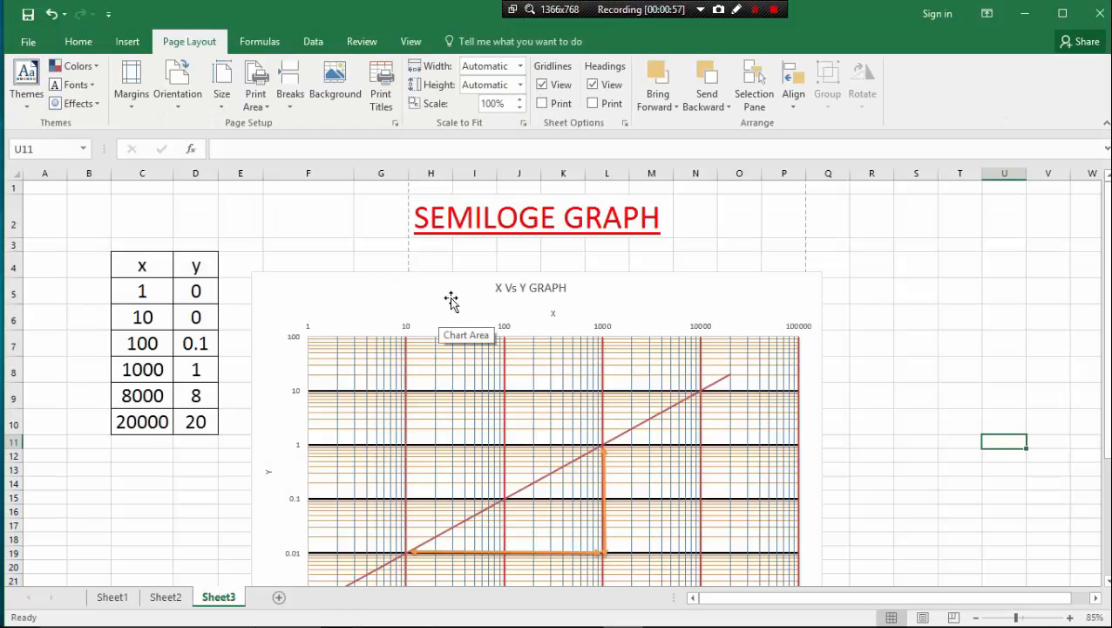
click(519, 106)
click(519, 106)
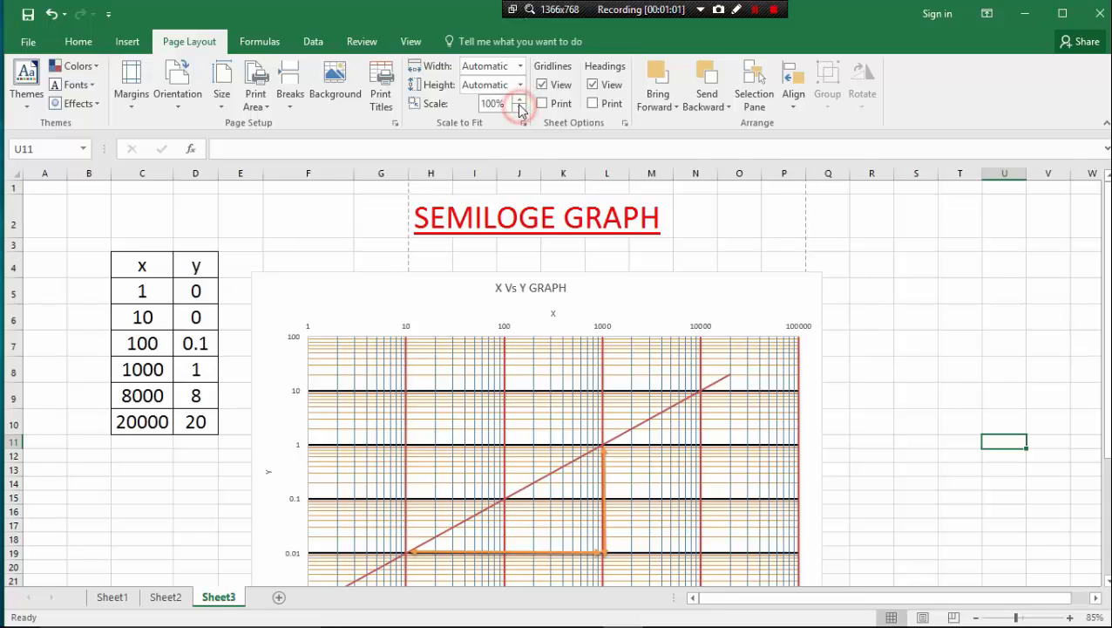
click(521, 108)
click(522, 108)
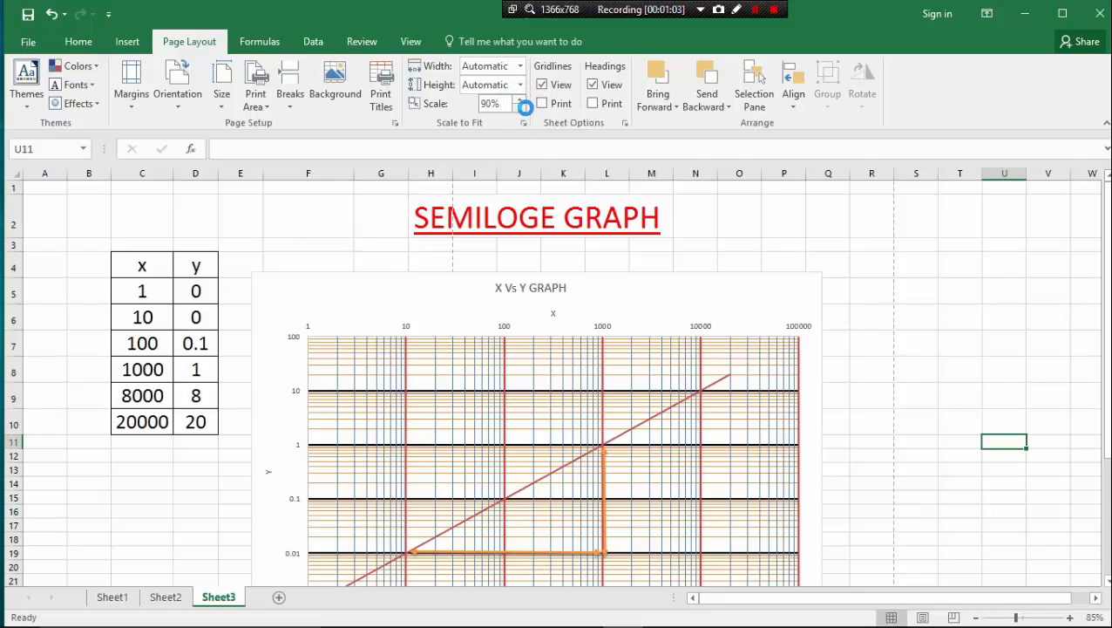
click(520, 109)
click(518, 109)
click(518, 107)
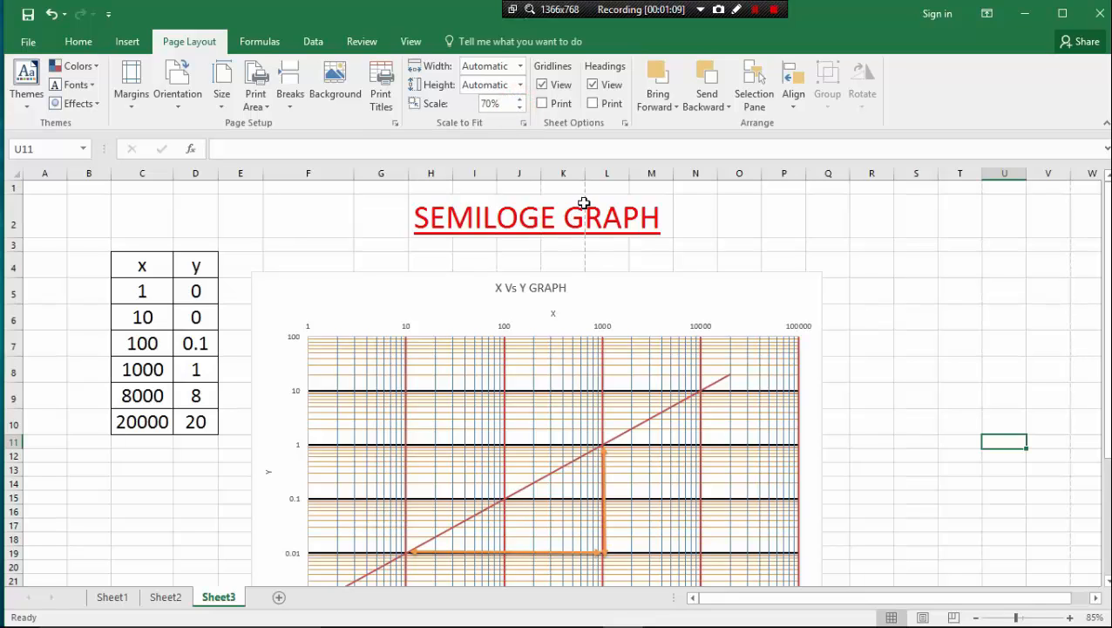
click(517, 106)
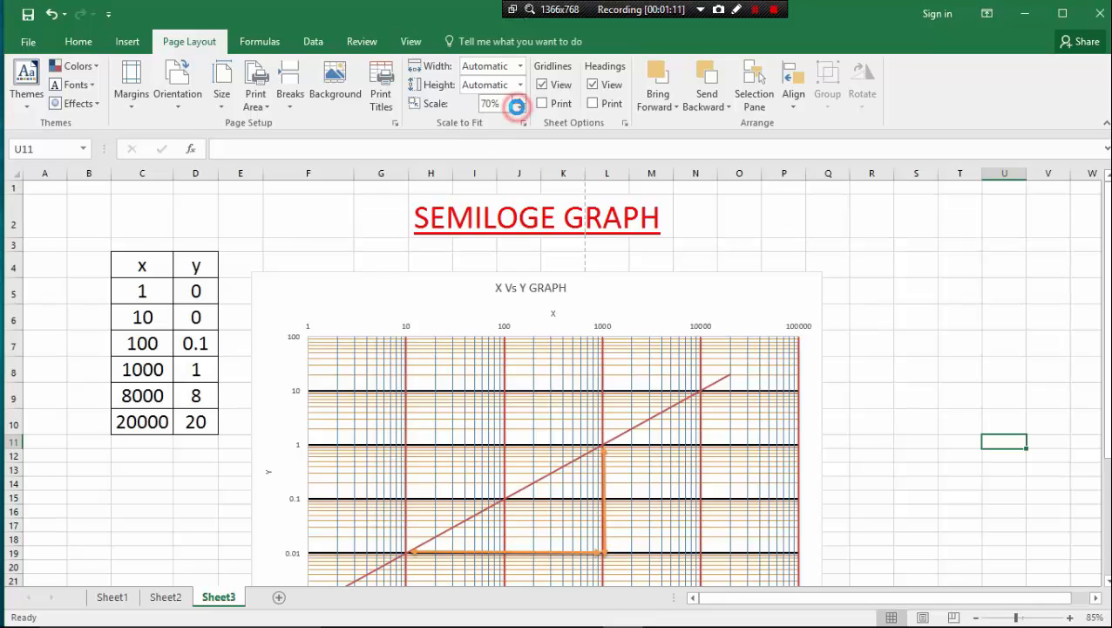
click(517, 108)
click(517, 108)
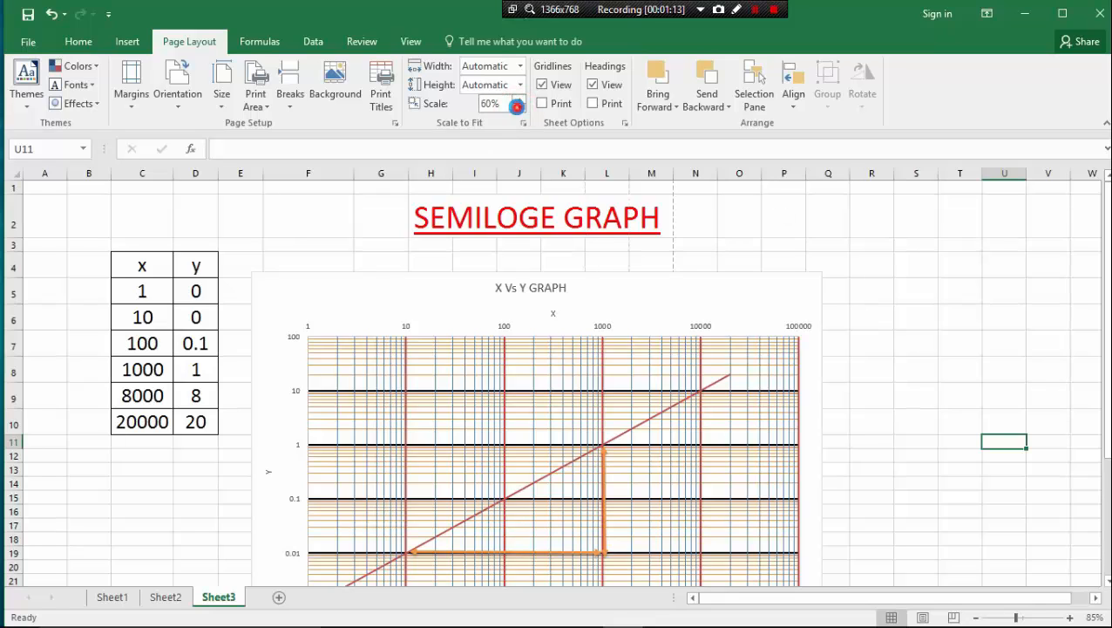
click(517, 107)
click(517, 107)
click(518, 108)
Open the print preview and center the printout on the page both horizontally and vertically
click(32, 41)
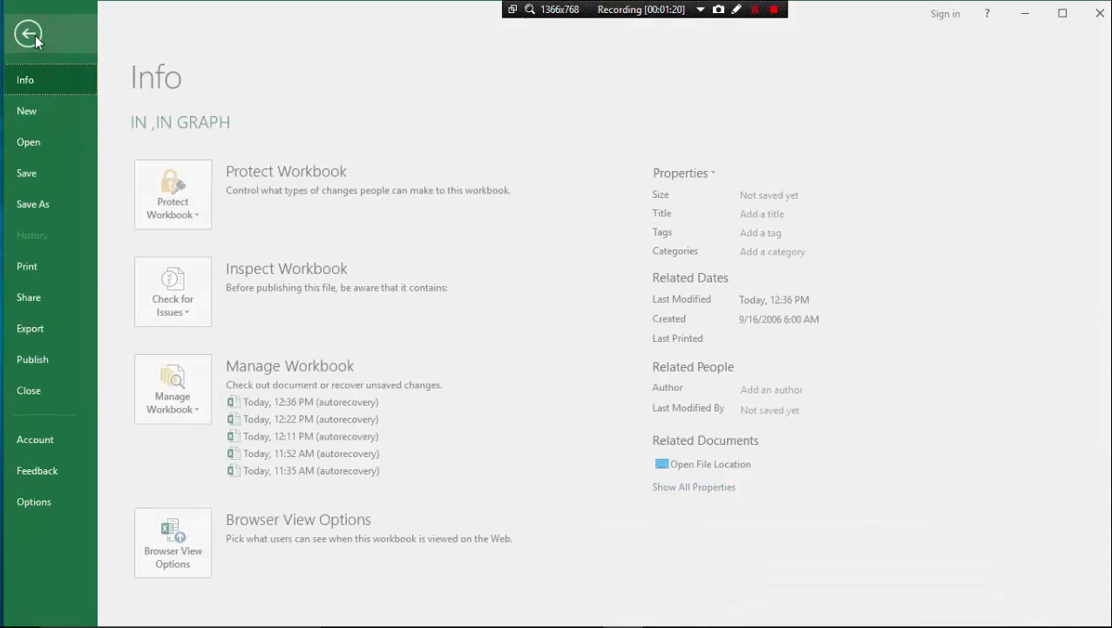
click(52, 271)
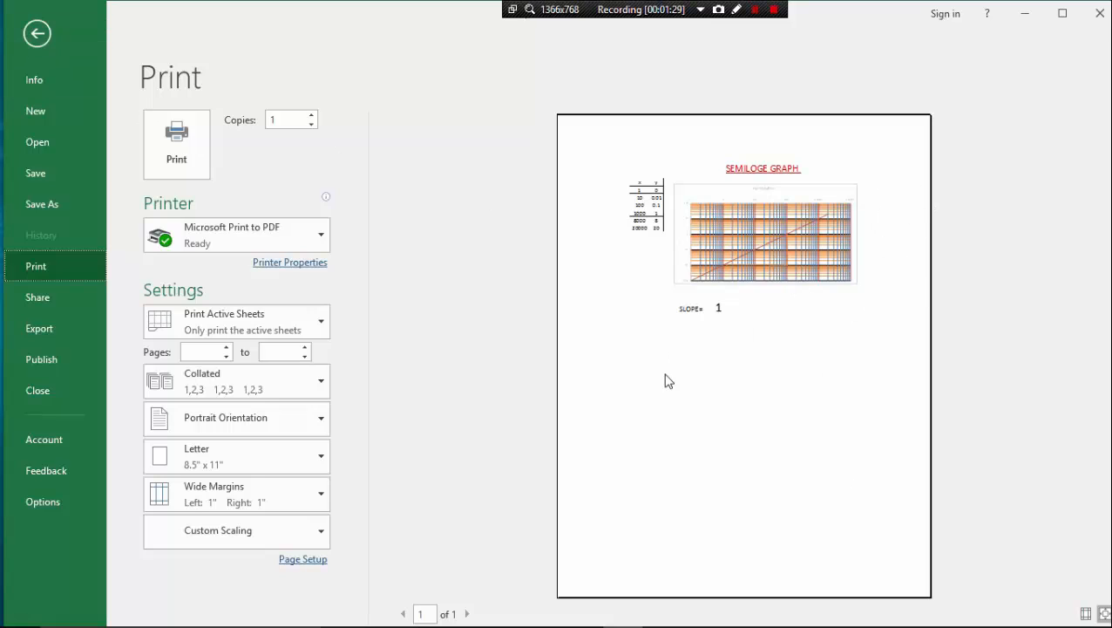
click(293, 561)
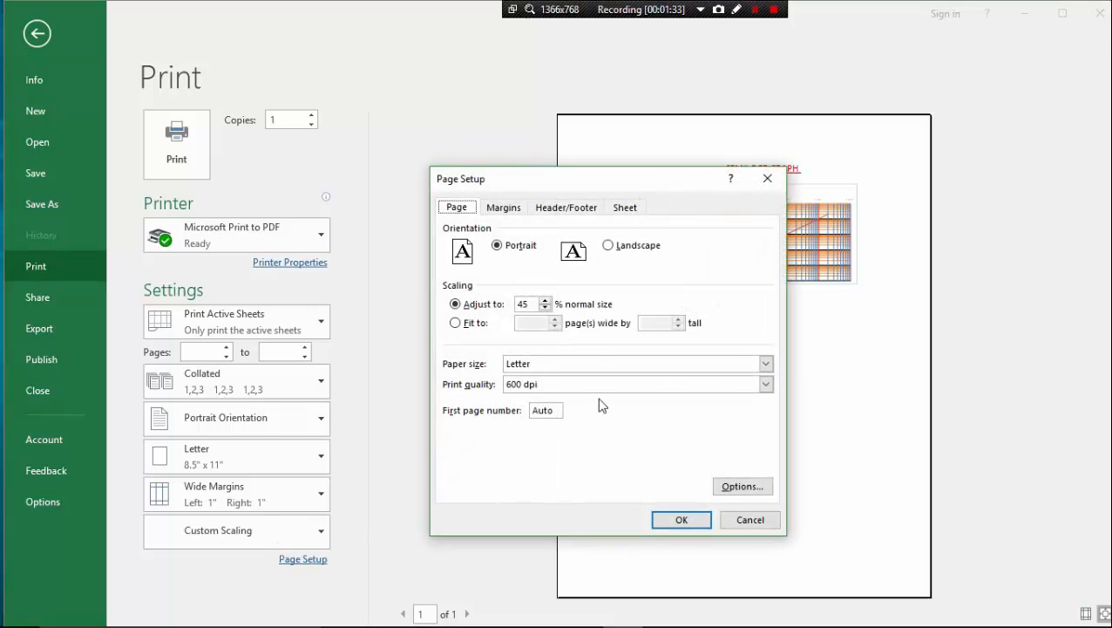
click(503, 211)
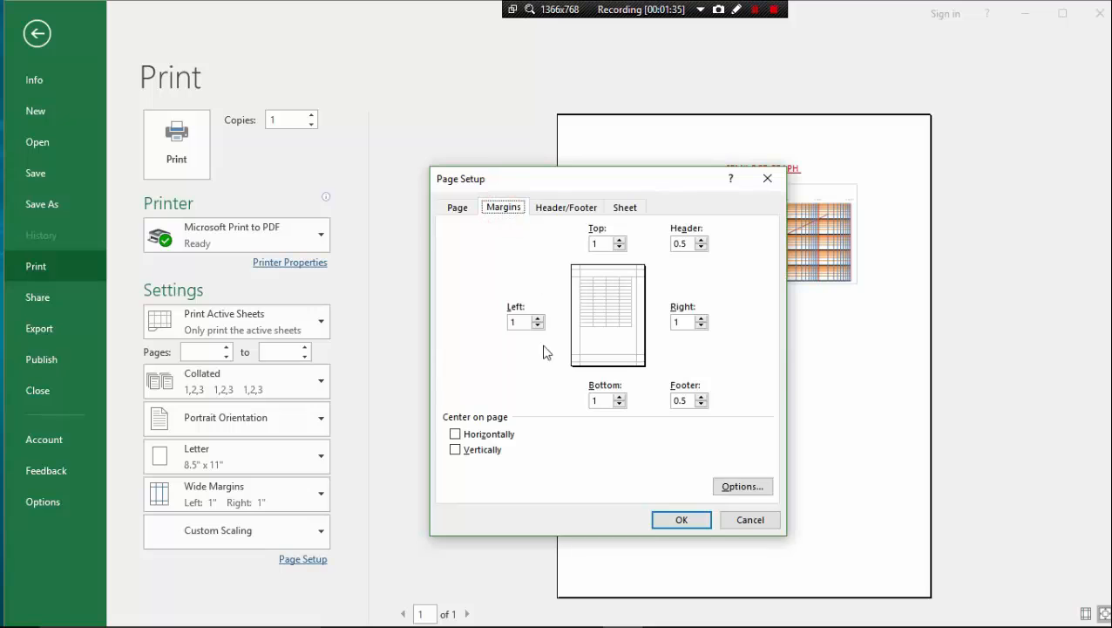
click(489, 436)
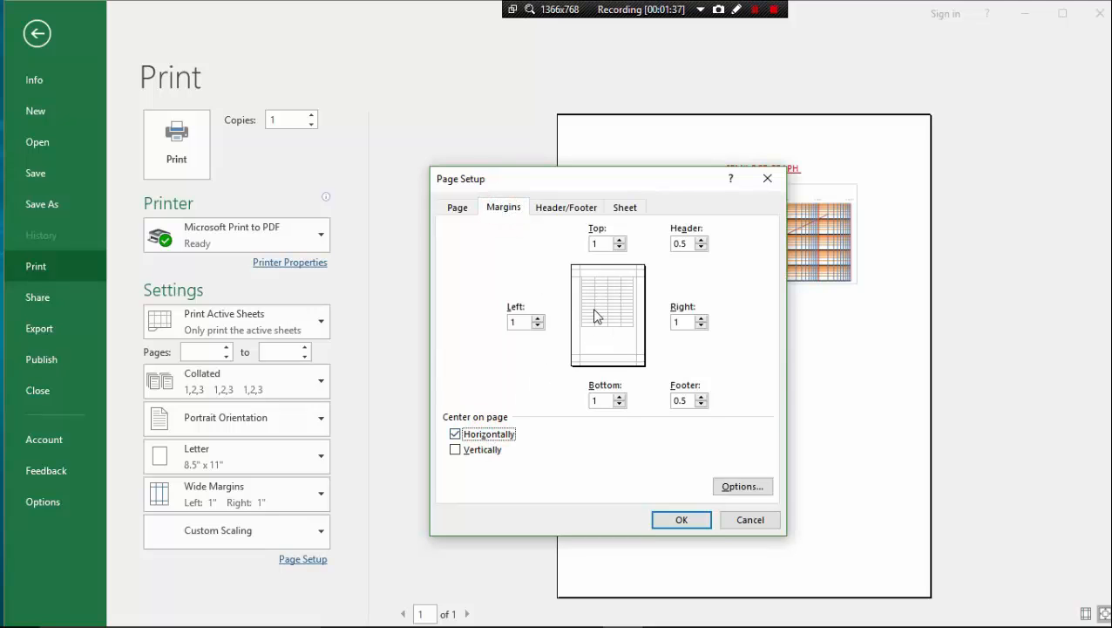
drag(606, 178, 411, 206)
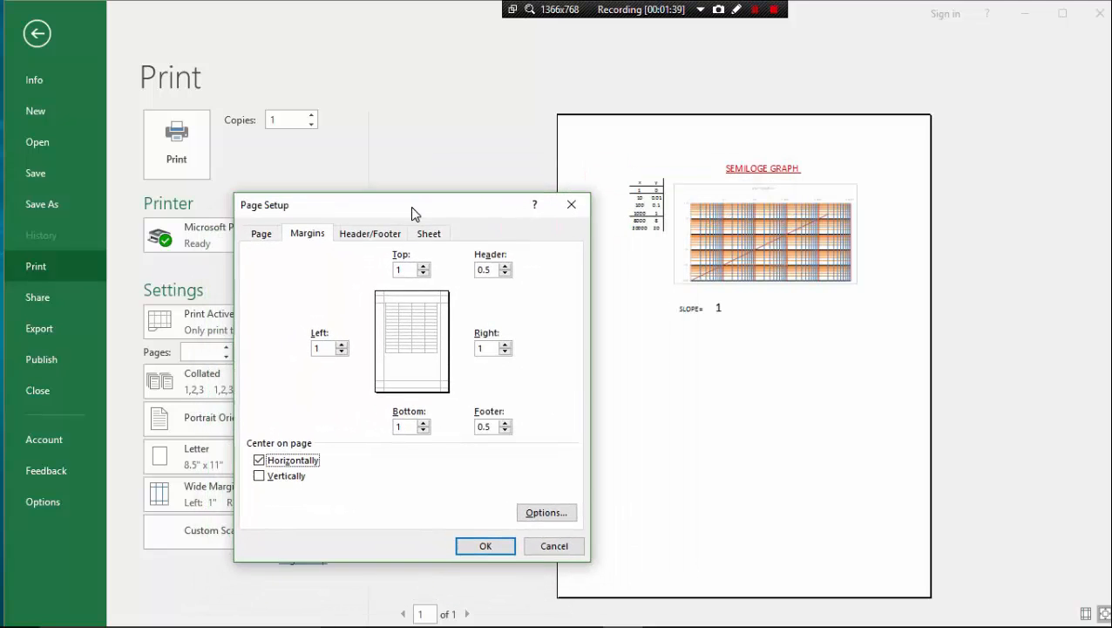
click(293, 476)
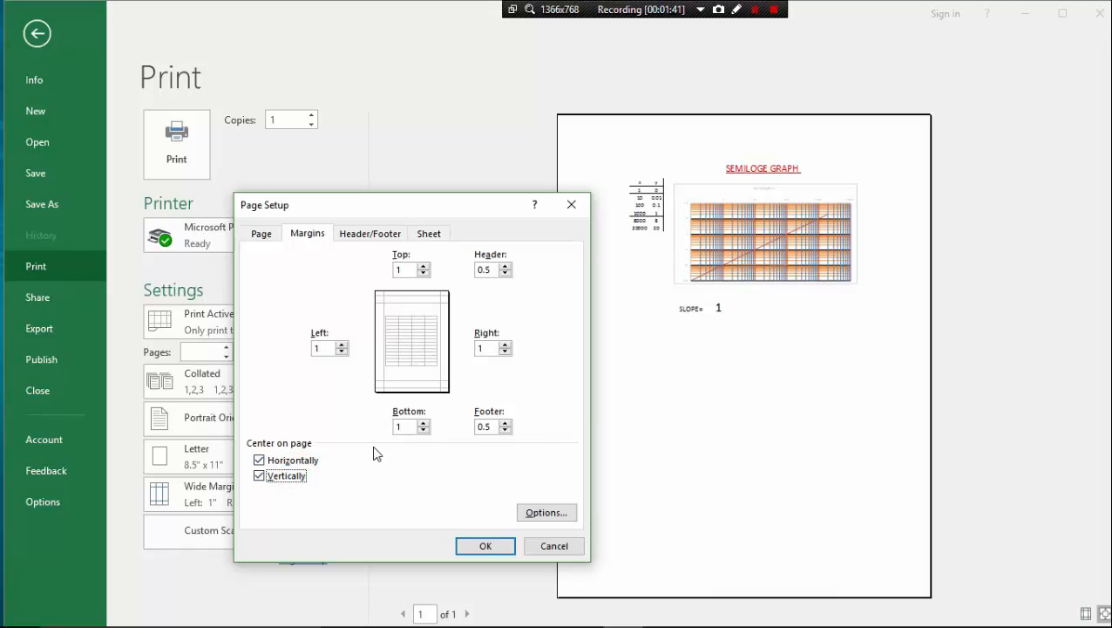
click(493, 544)
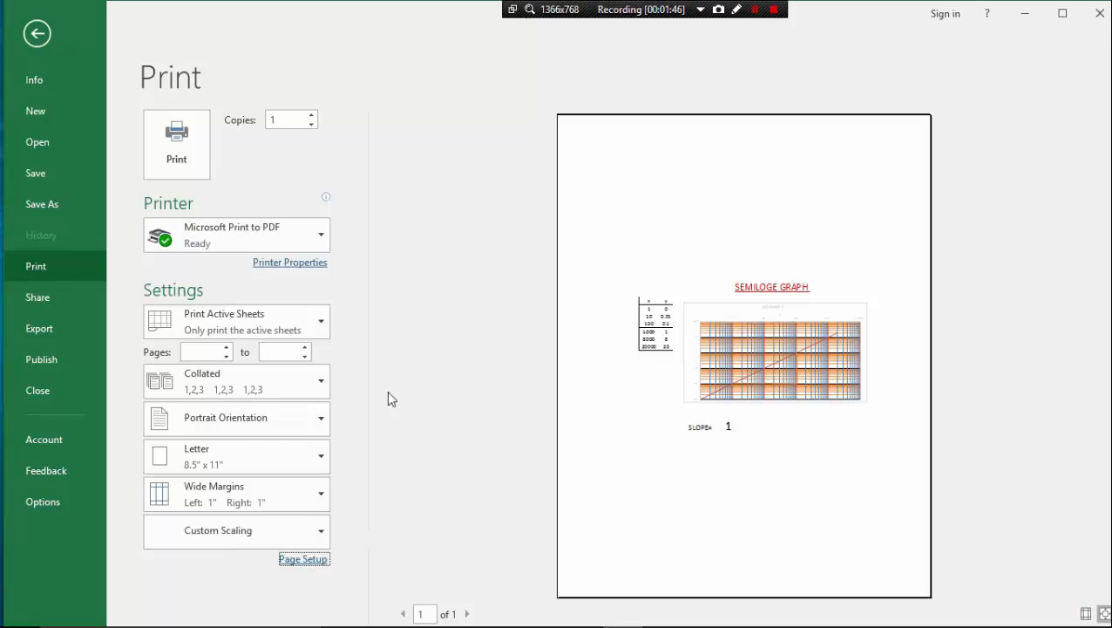
Turn off vertical centering in the page setup and return to the worksheet
click(304, 559)
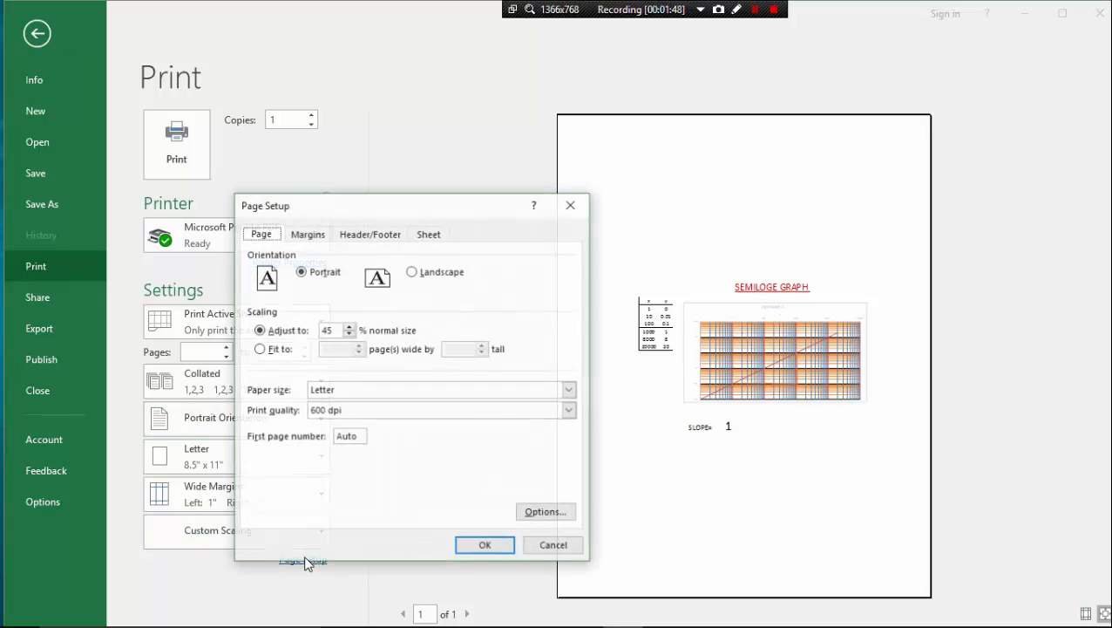
click(307, 233)
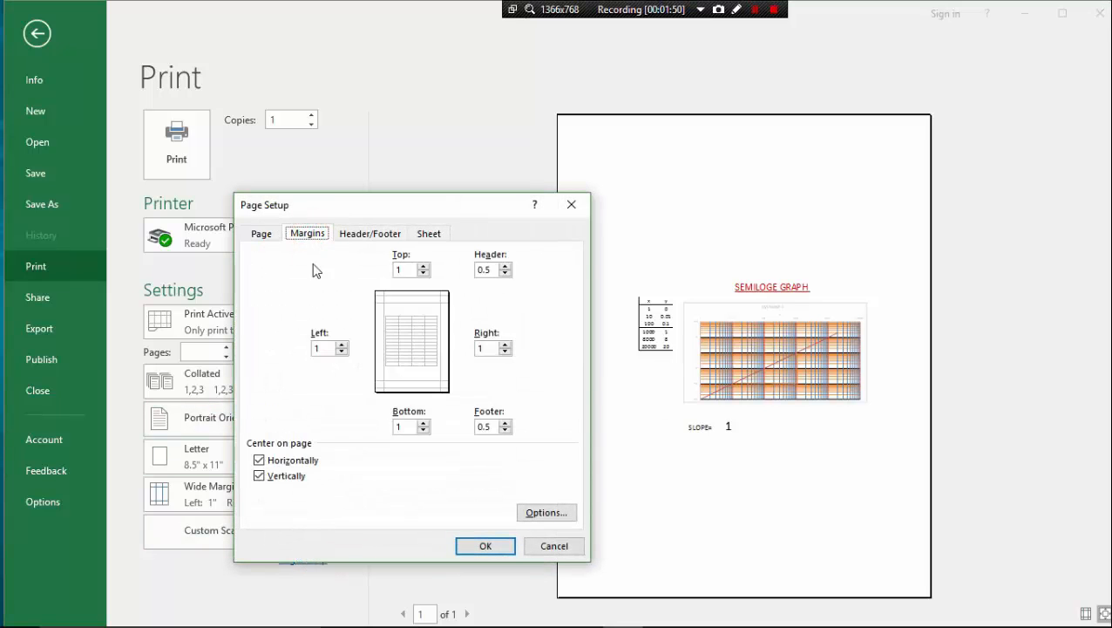
click(287, 476)
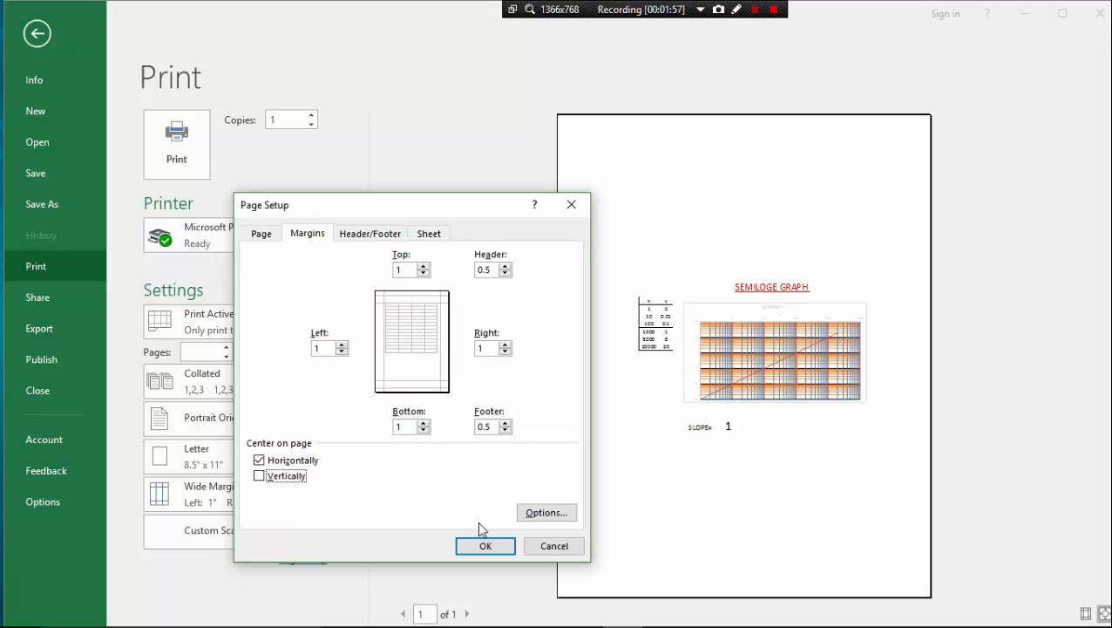
click(488, 544)
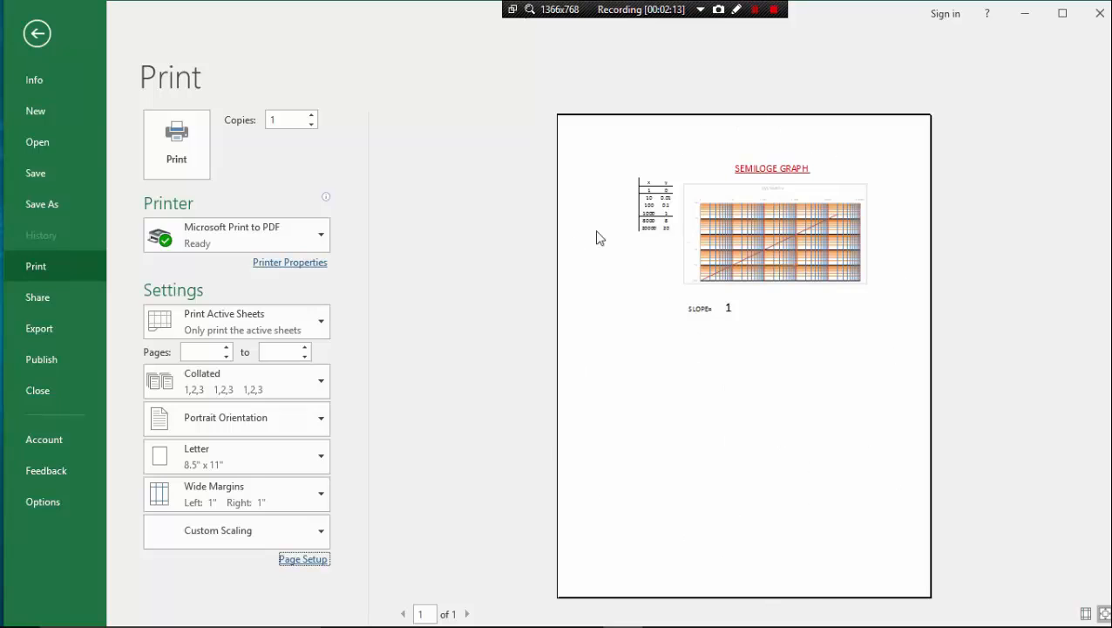
click(36, 35)
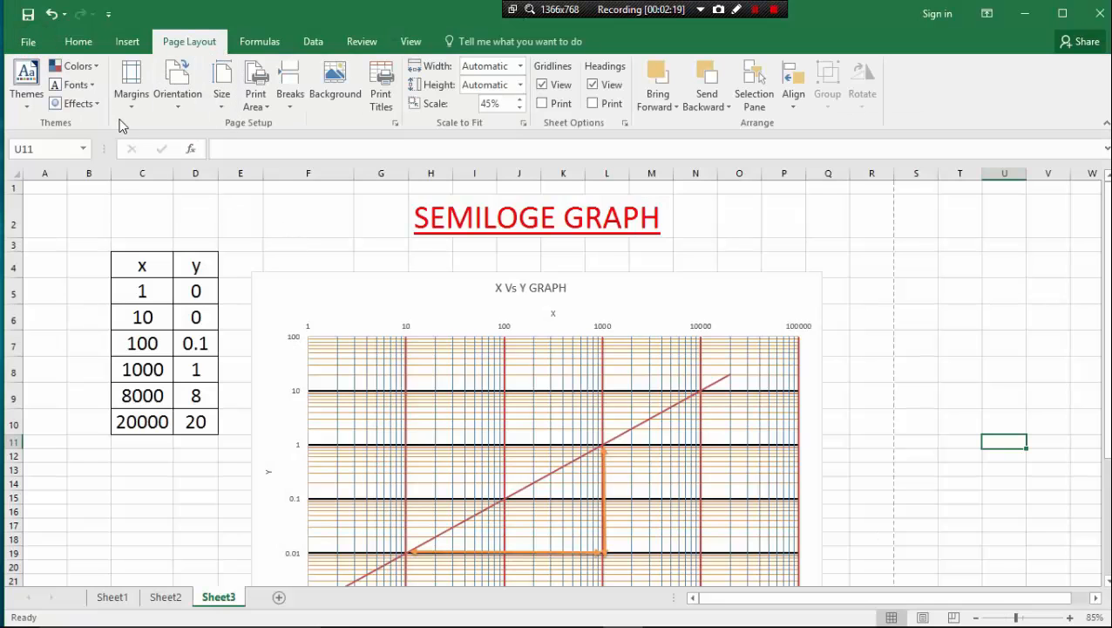
Examine the graph sheet in Page Layout view
click(924, 617)
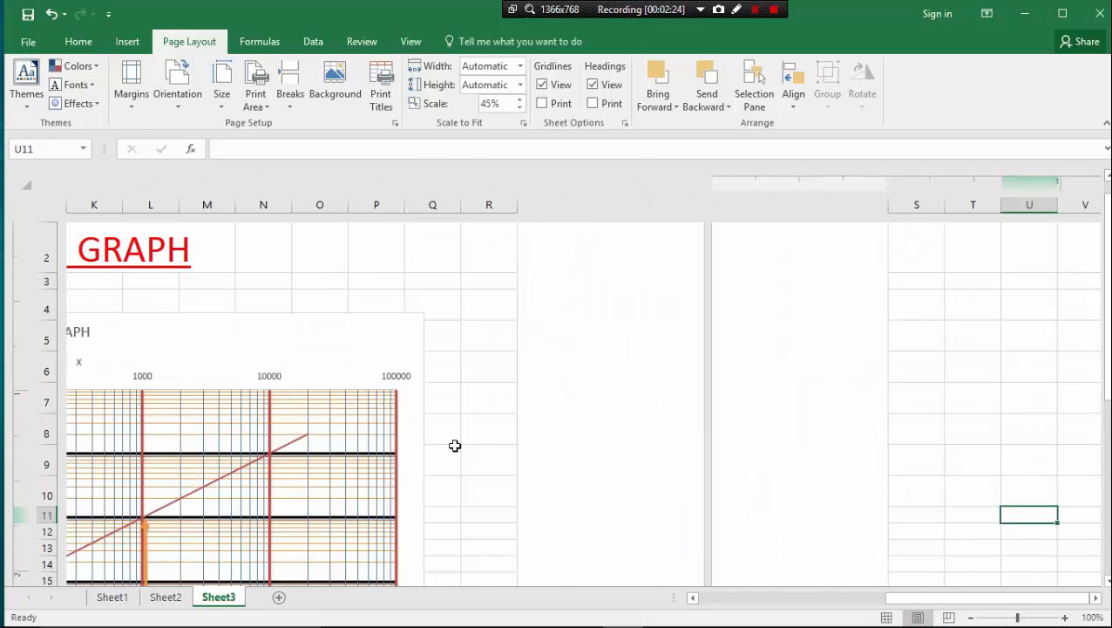
scroll(374, 410, down, 2)
scroll(443, 393, up, 1)
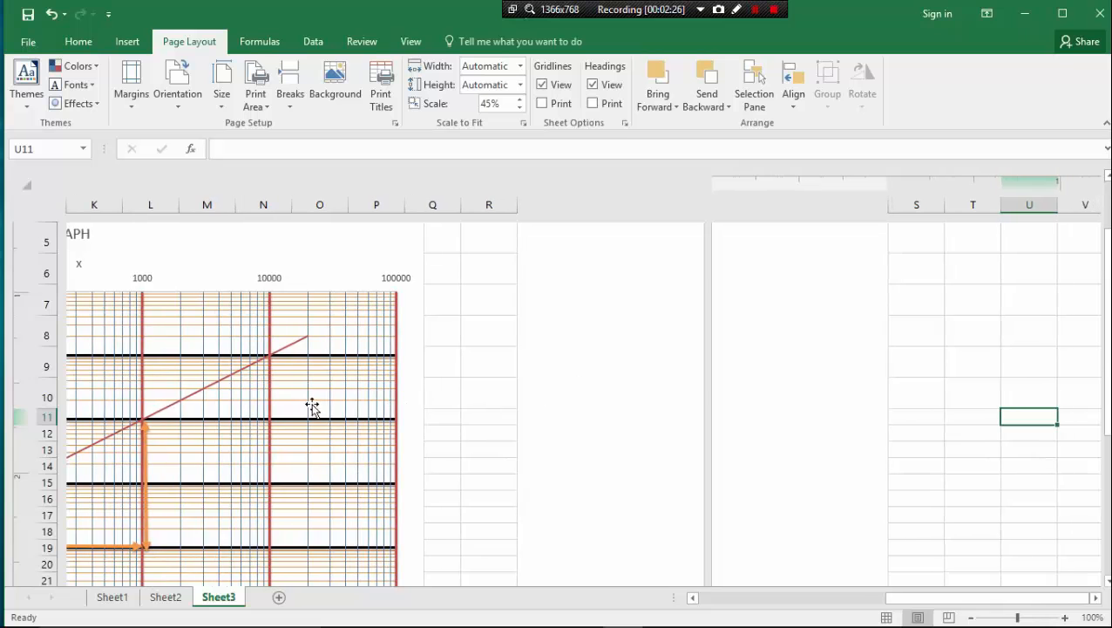
scroll(262, 397, up, 3)
scroll(256, 367, down, 5)
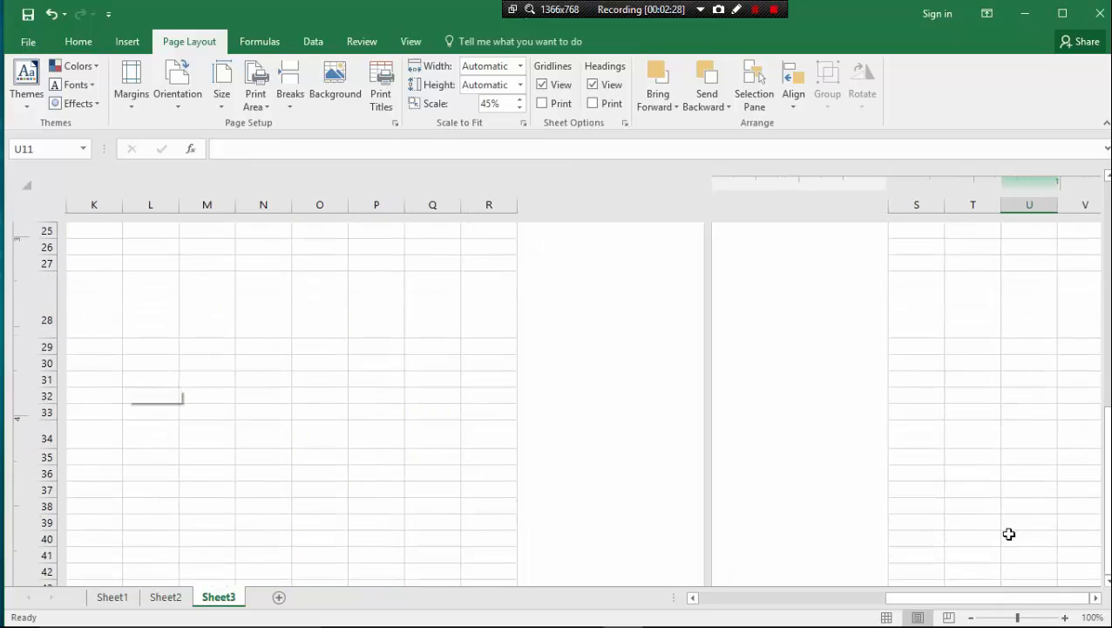
Examine the printable area's boundaries around the graph in Page Break Preview
click(950, 616)
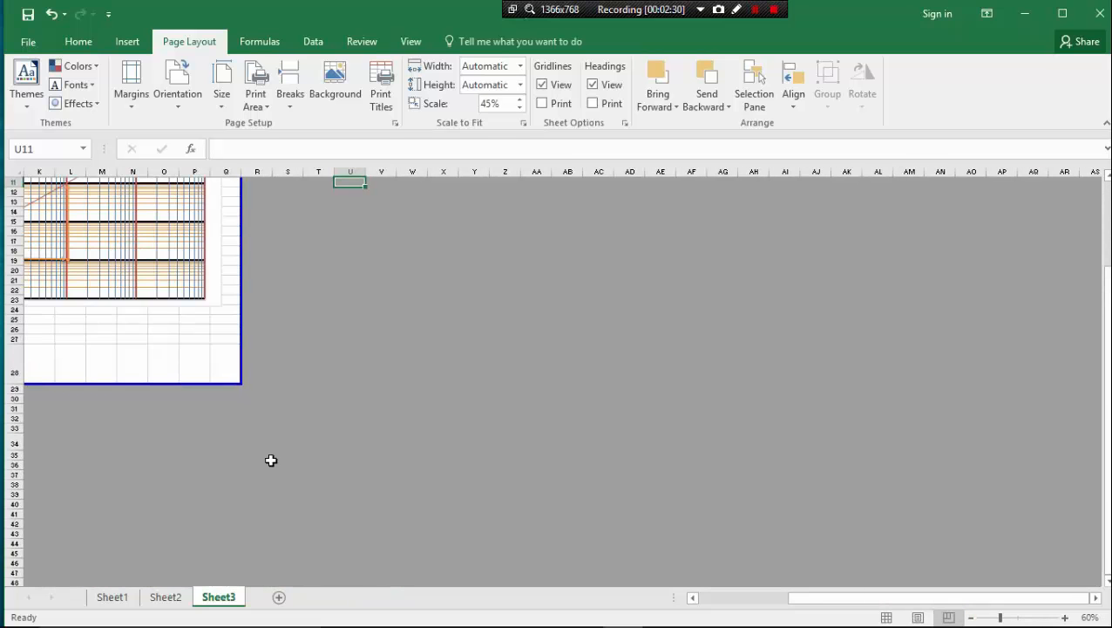
scroll(270, 459, up, 5)
ctrl+scroll(57, 247, up, 6)
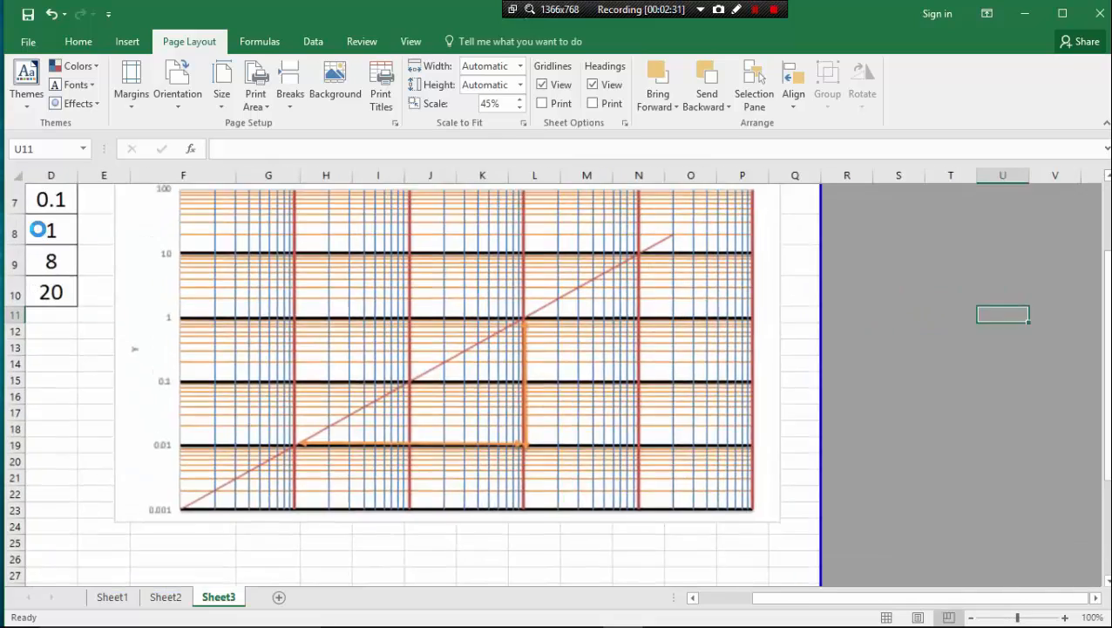
scroll(151, 315, down, 4)
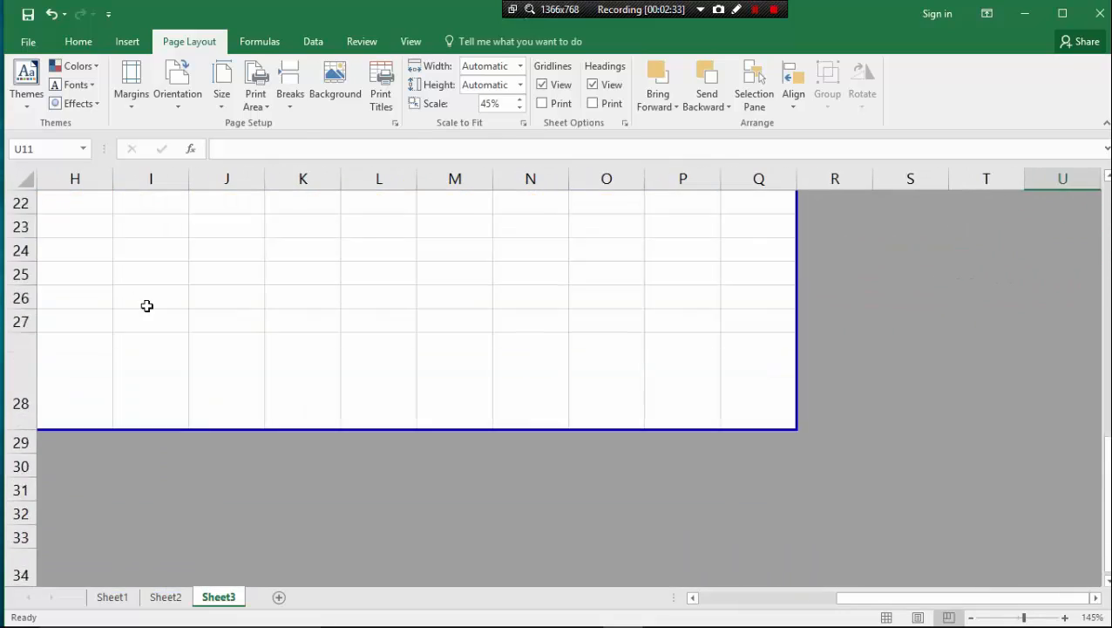
scroll(137, 296, up, 7)
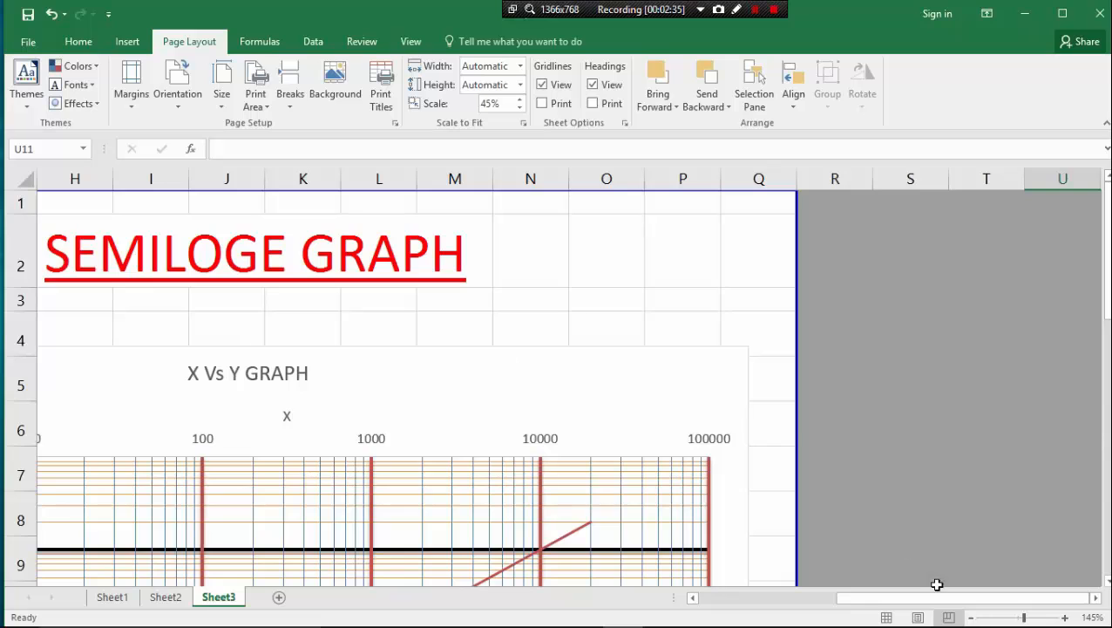
Return the sheet to Normal view and look over the data table, graph and slope against the page boundary
click(887, 617)
scroll(576, 402, down, 3)
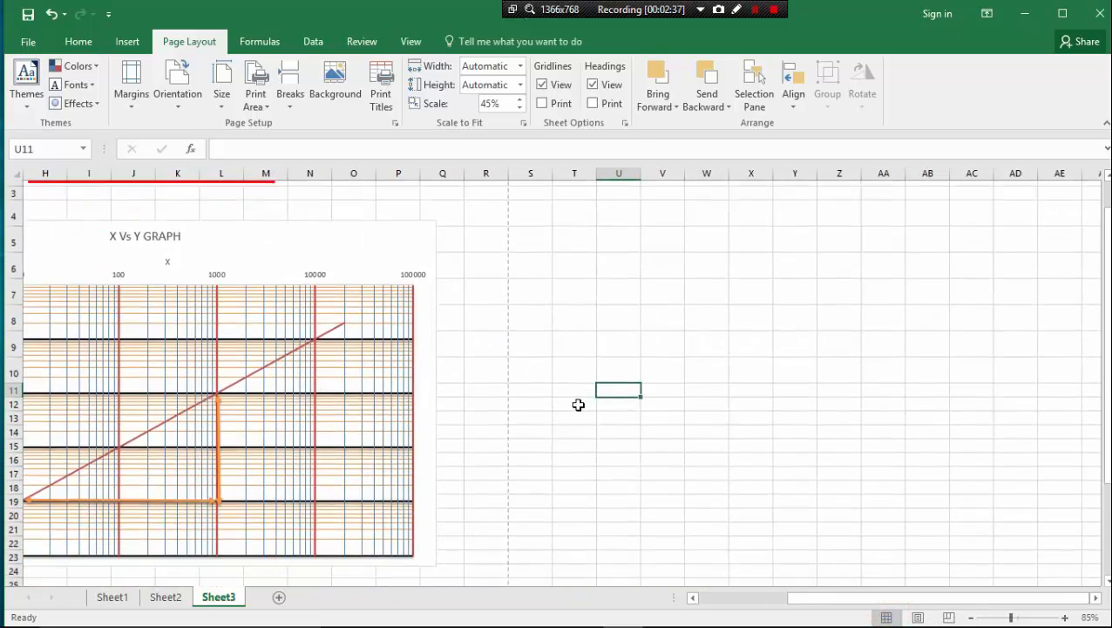
scroll(190, 218, up, 3)
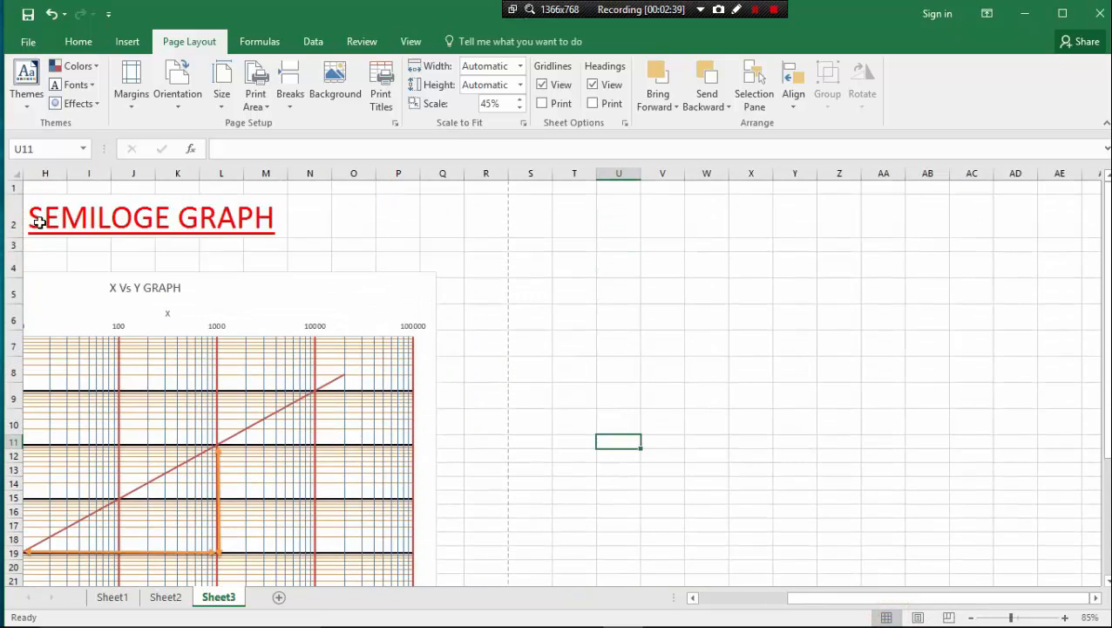
scroll(27, 218, up, 4)
scroll(45, 228, down, 6)
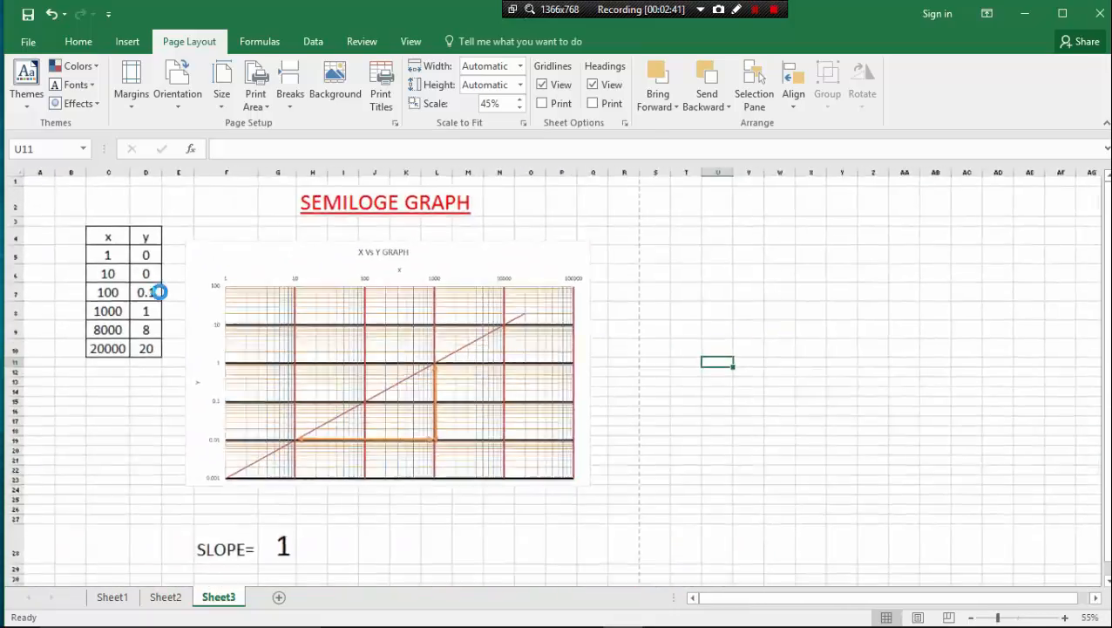
scroll(159, 292, down, 1)
scroll(50, 213, up, 3)
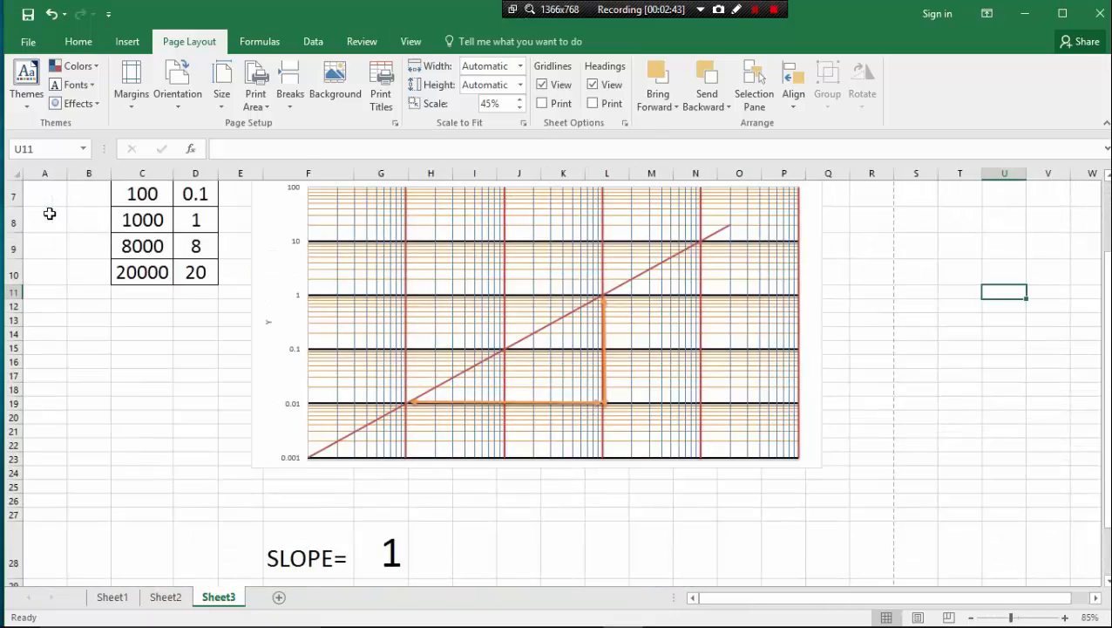
scroll(94, 224, down, 2)
scroll(106, 236, up, 4)
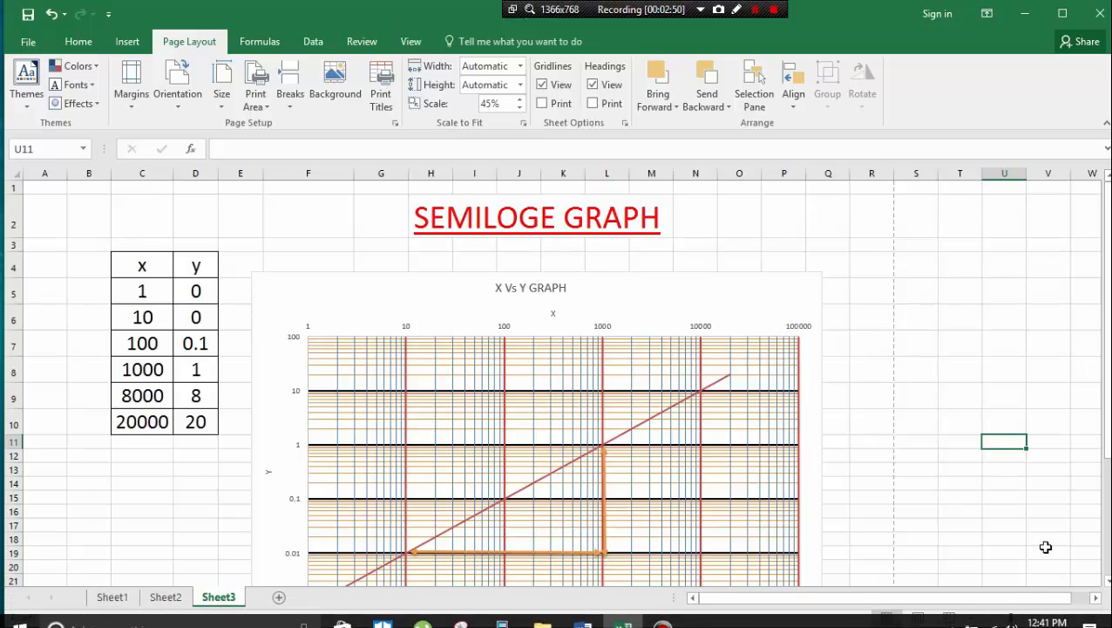
scroll(642, 465, down, 2)
scroll(641, 465, up, 2)
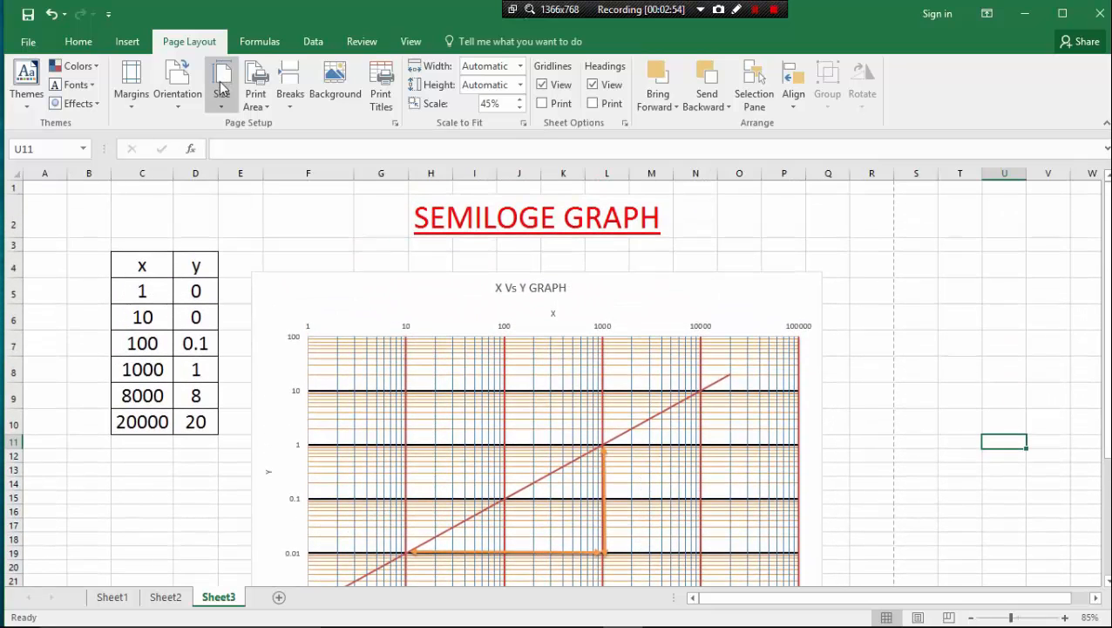
click(266, 107)
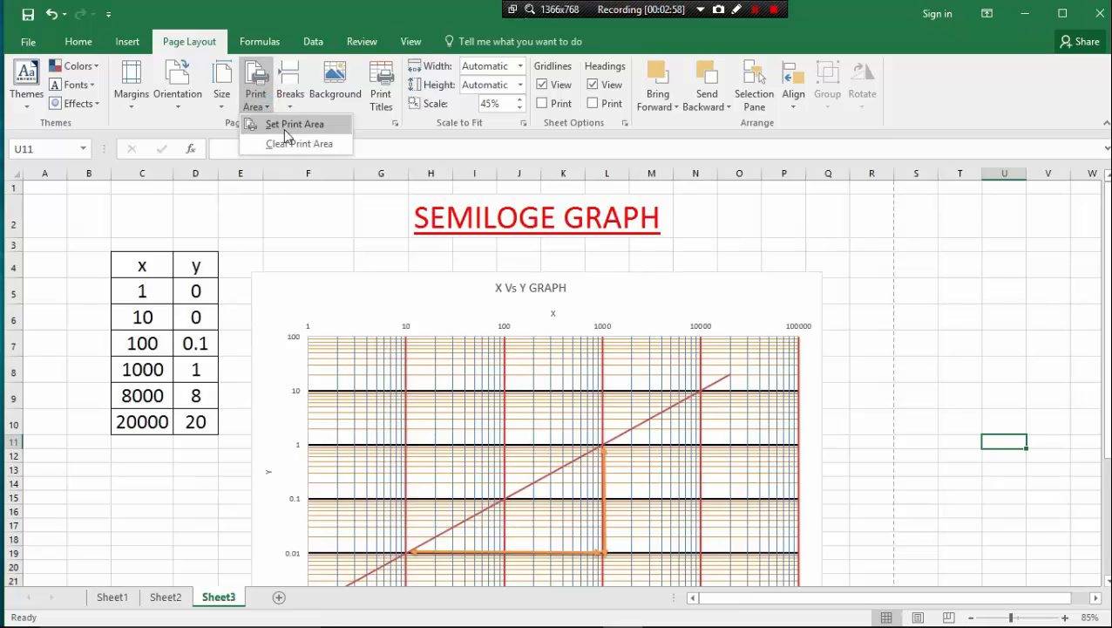
click(286, 128)
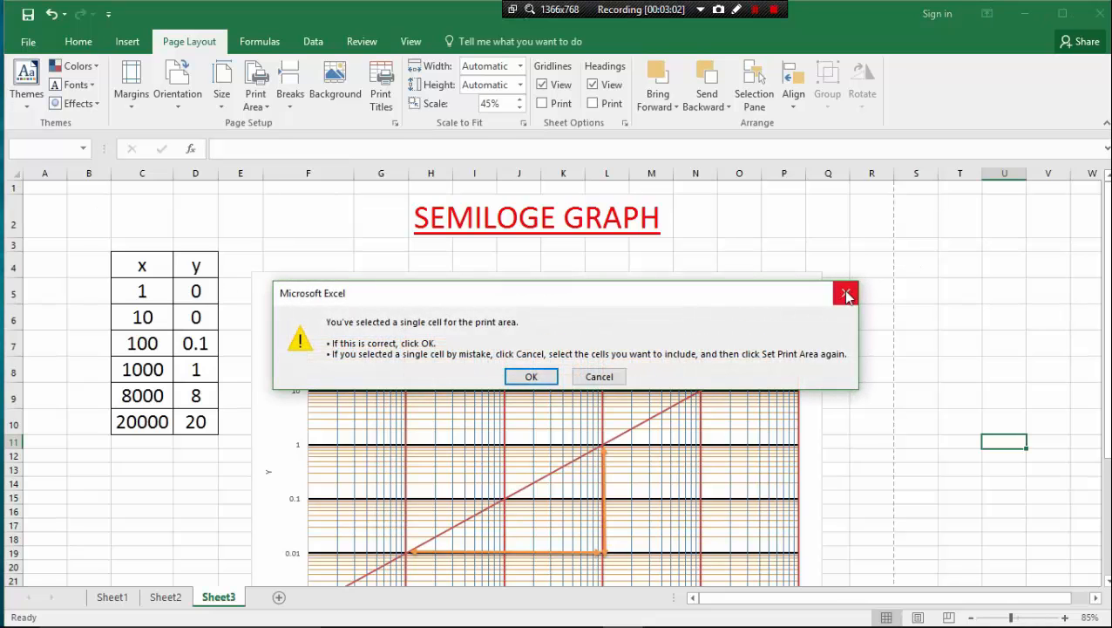
click(845, 292)
scroll(788, 252, down, 2)
scroll(784, 253, up, 2)
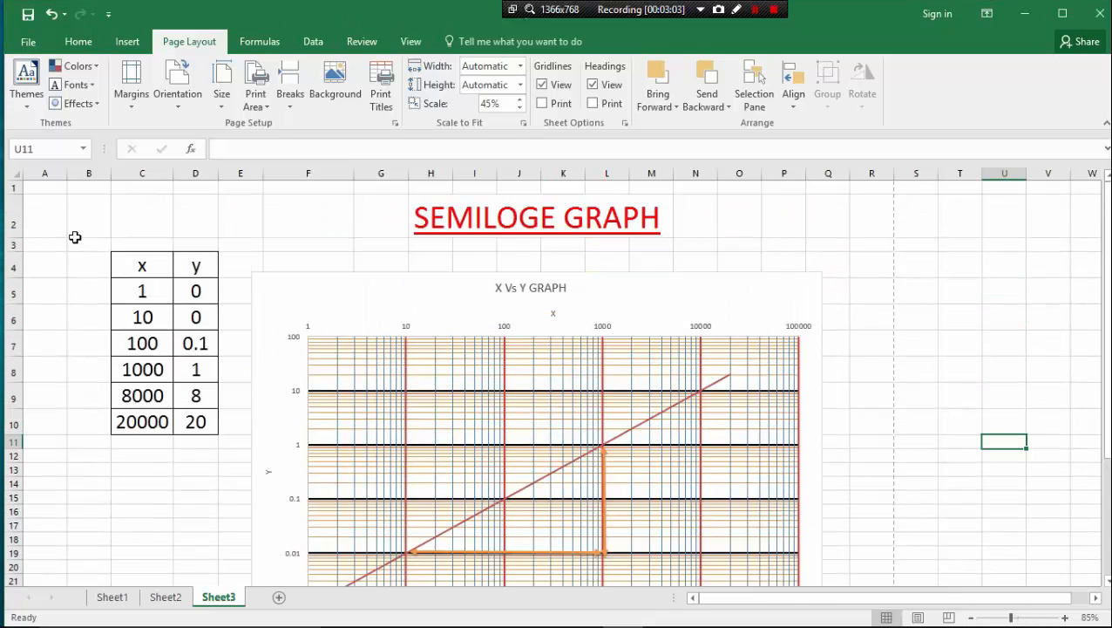
Set the print area to the range B2:D11 around the x and y data table
drag(75, 232, 208, 445)
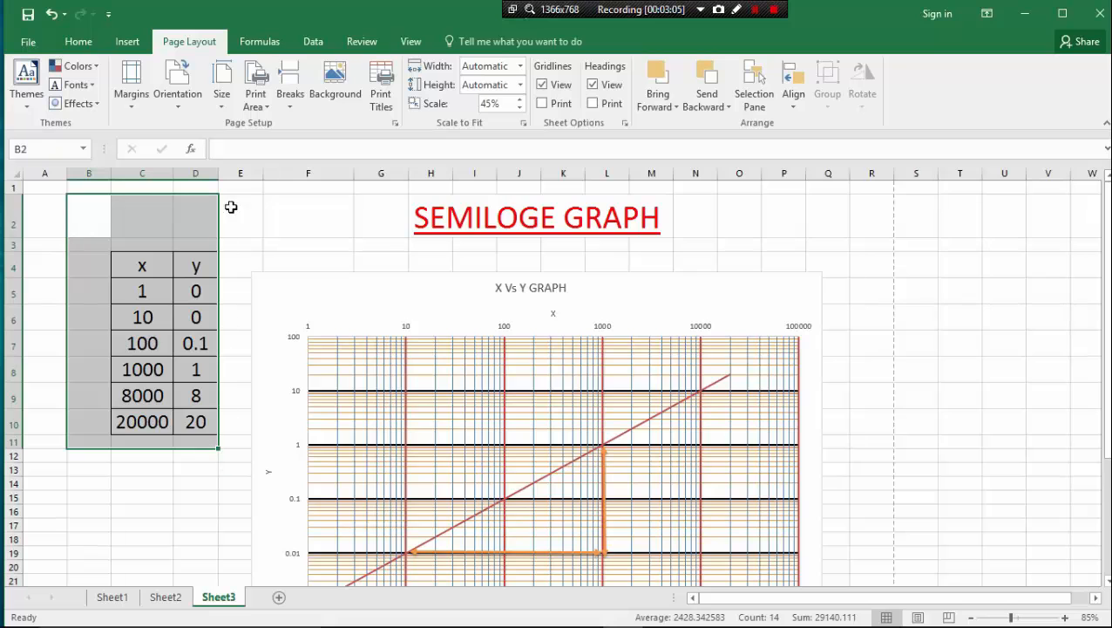
click(257, 103)
click(270, 122)
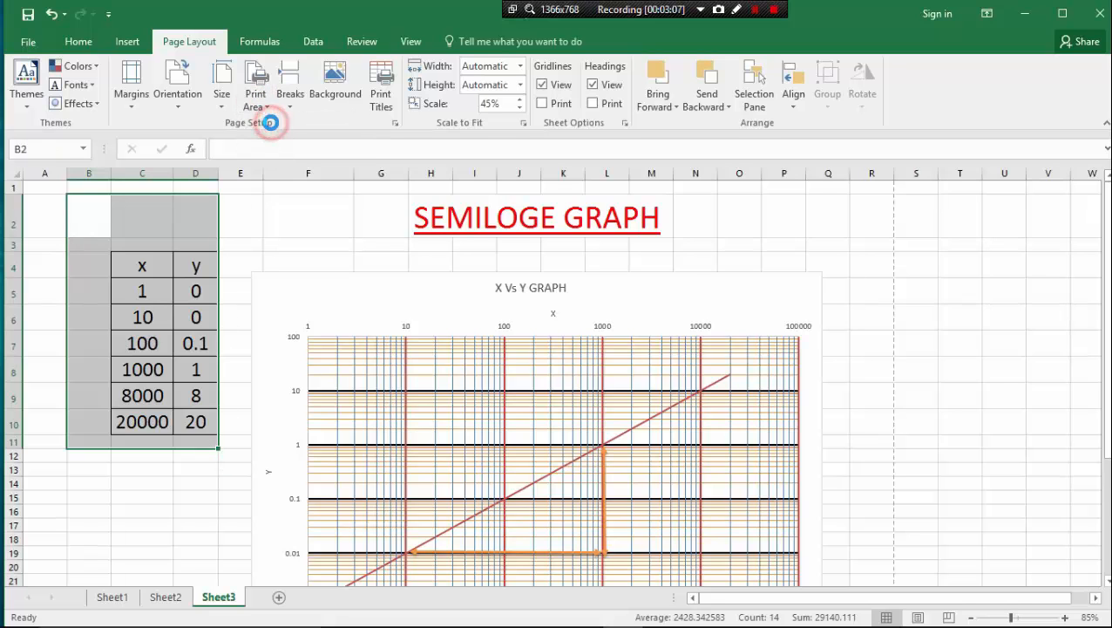
Check the print preview of the data table's print area and return to the worksheet
click(28, 42)
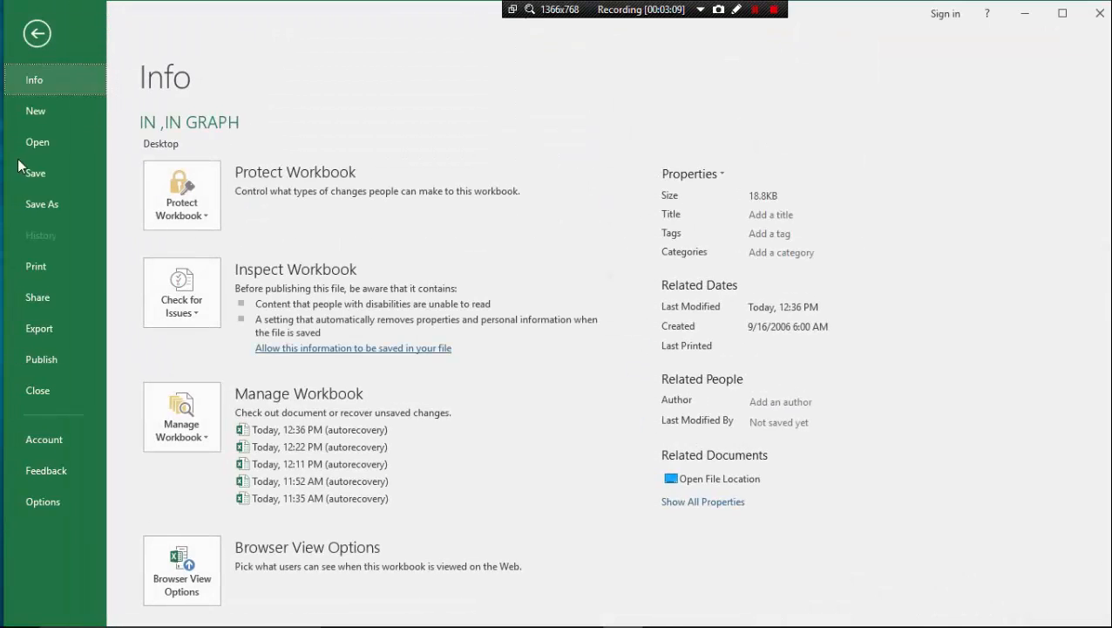
click(28, 262)
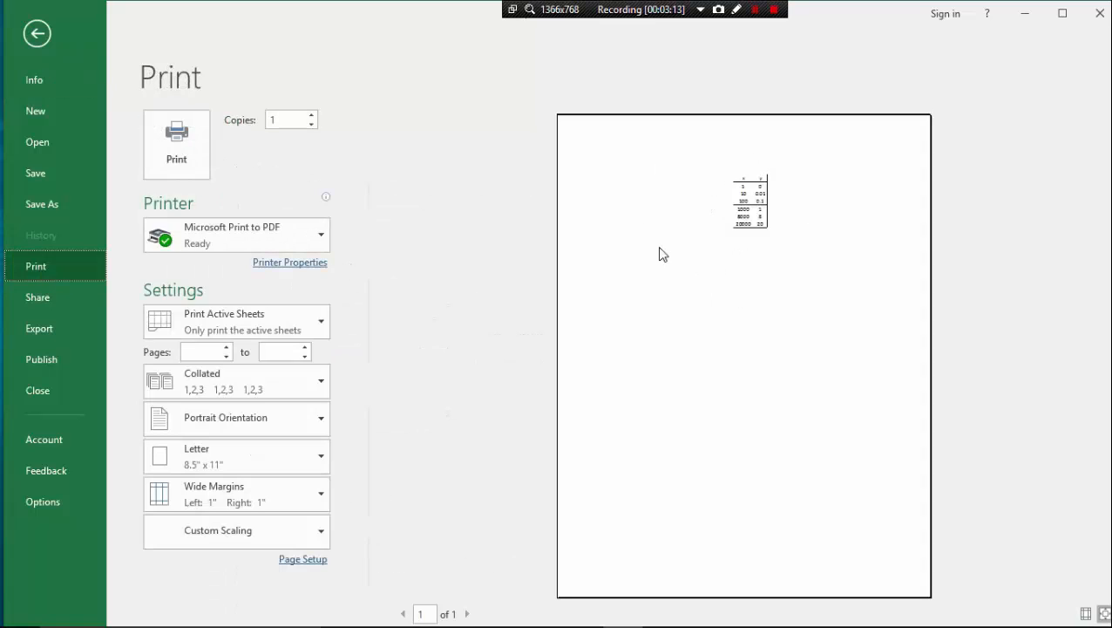
click(37, 33)
Select the X Vs Y GRAPH chart, preview it as the only printed item, and return to the worksheet
scroll(356, 261, down, 2)
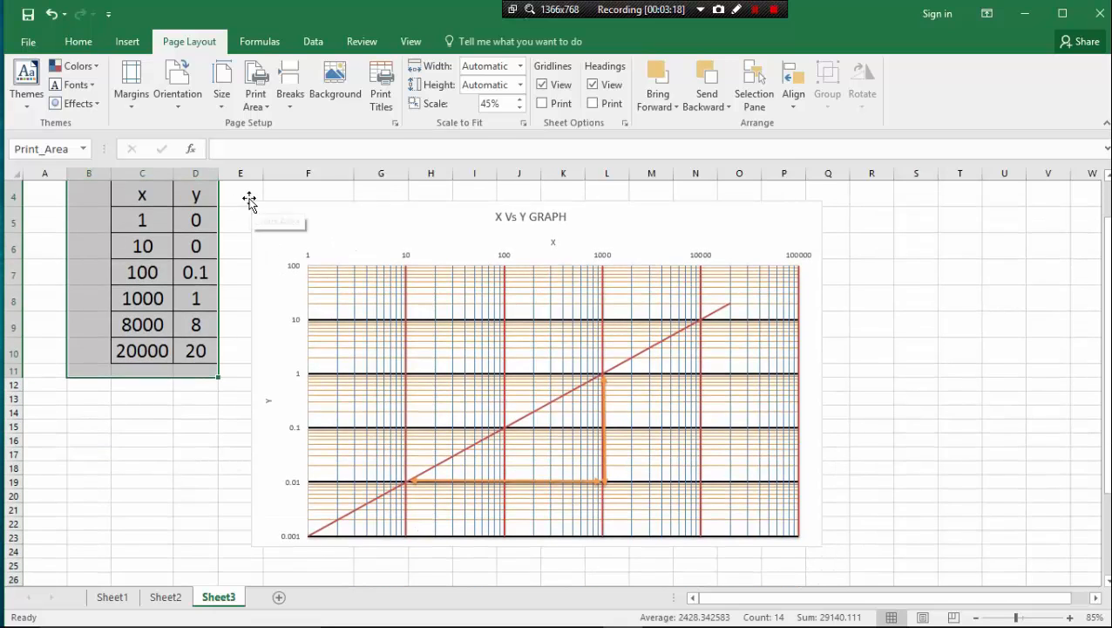
click(249, 200)
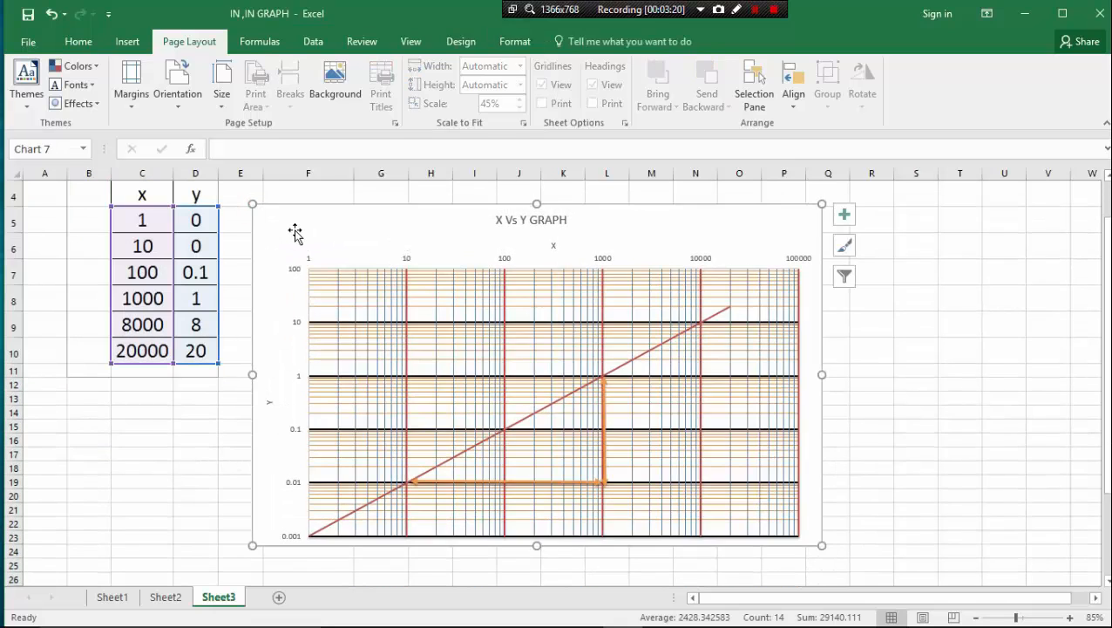
click(294, 231)
click(223, 95)
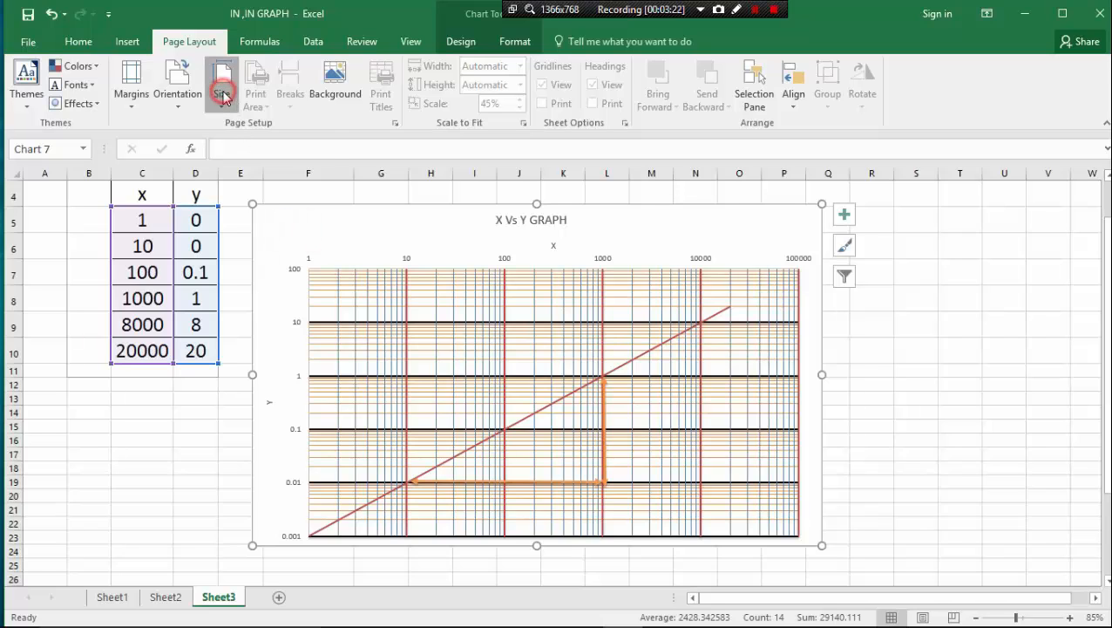
click(387, 181)
click(338, 219)
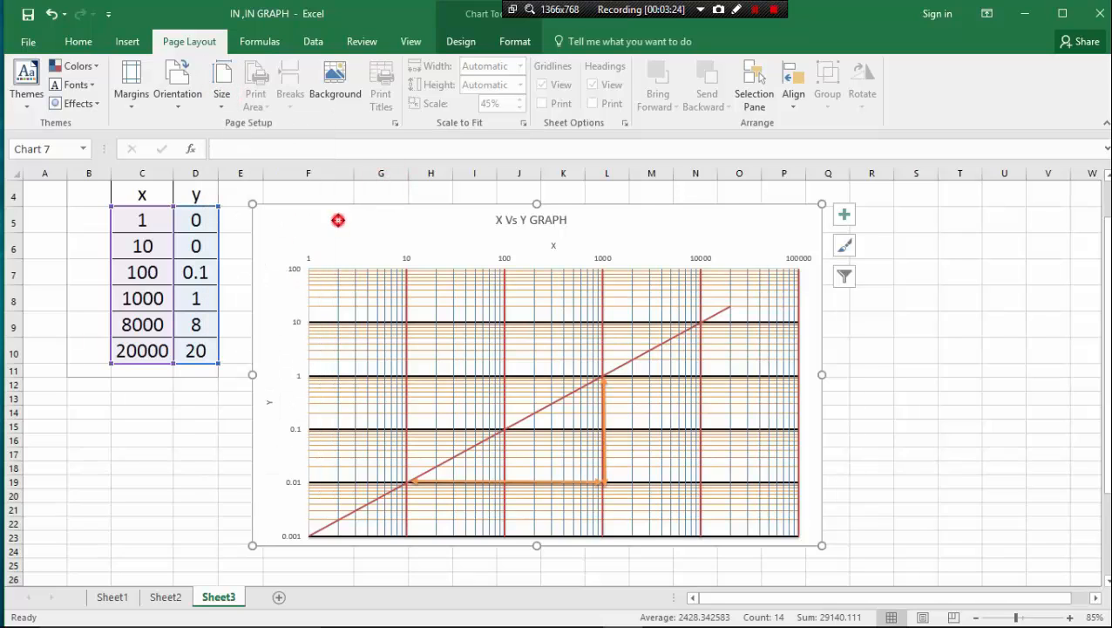
click(234, 231)
click(284, 242)
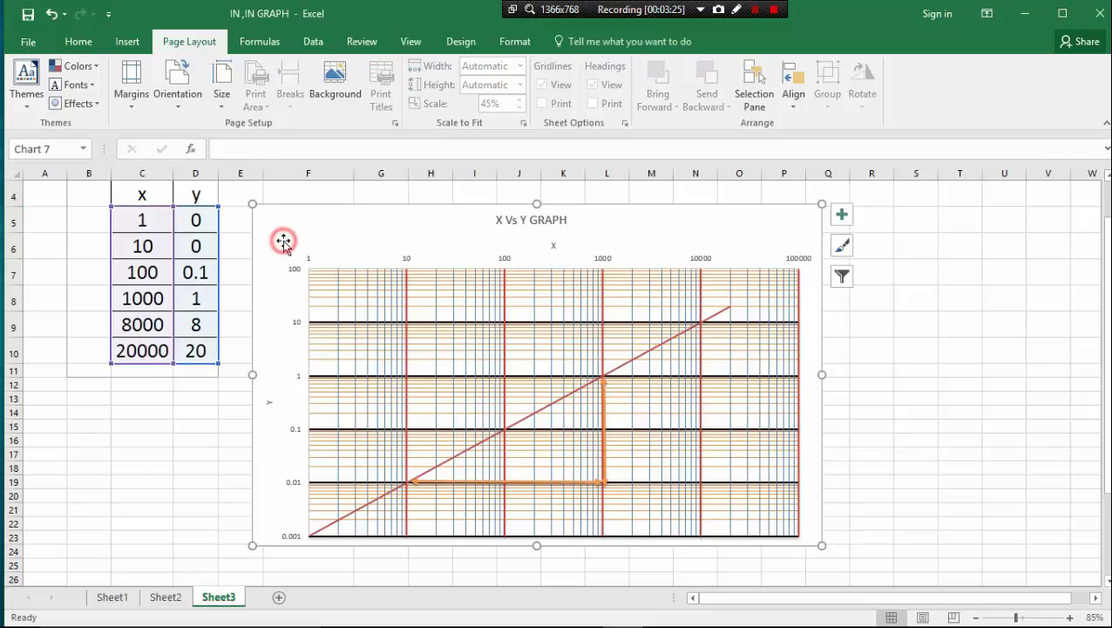
scroll(373, 231, down, 1)
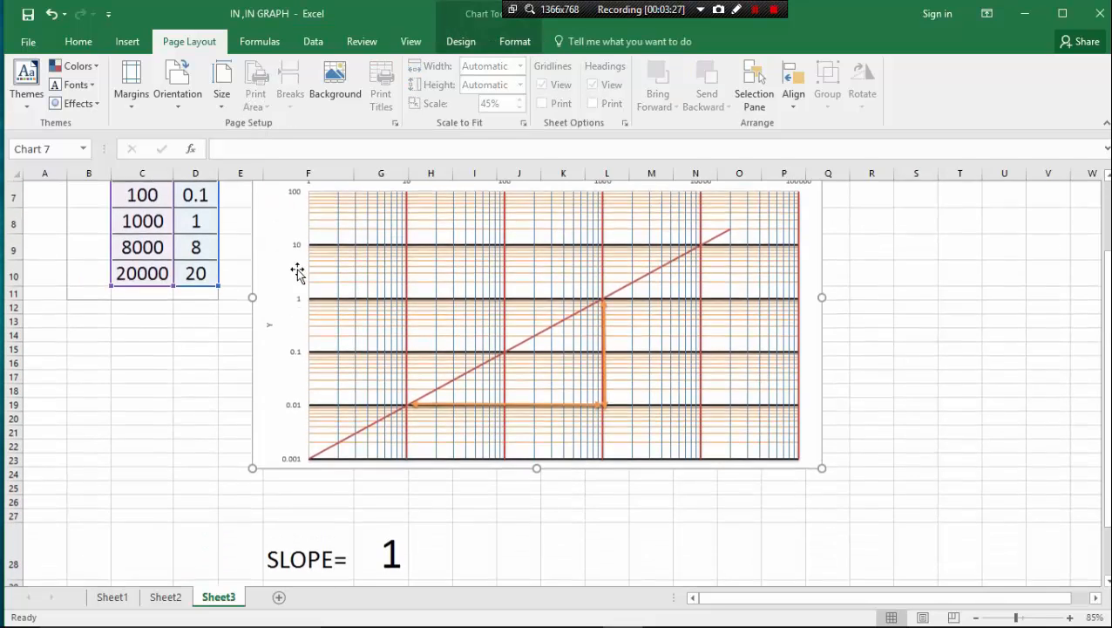
scroll(380, 327, up, 2)
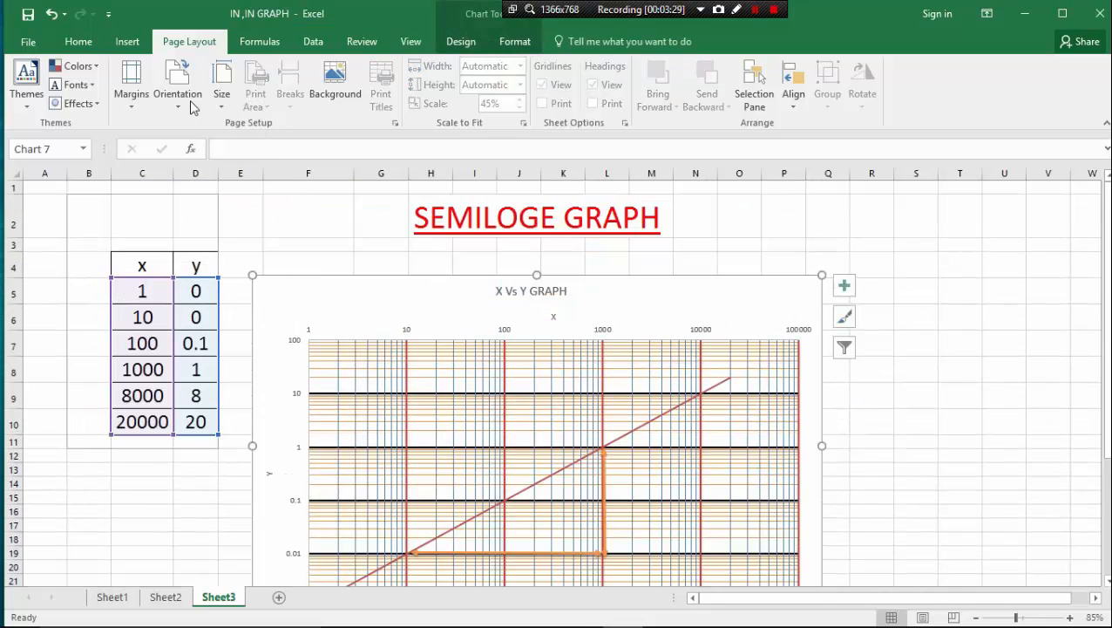
click(26, 42)
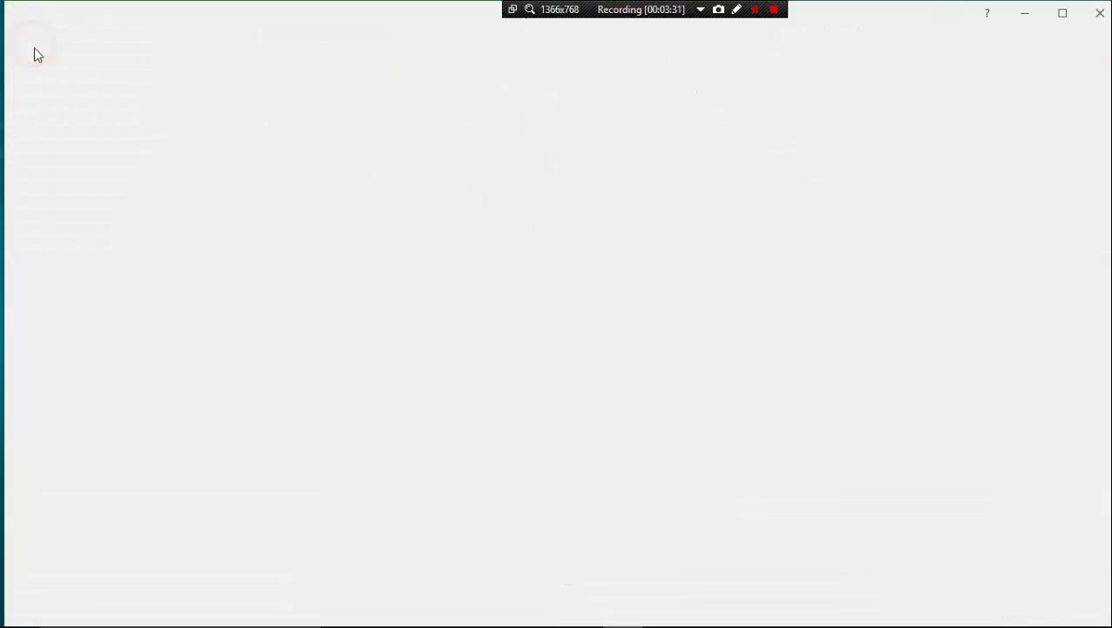
click(59, 268)
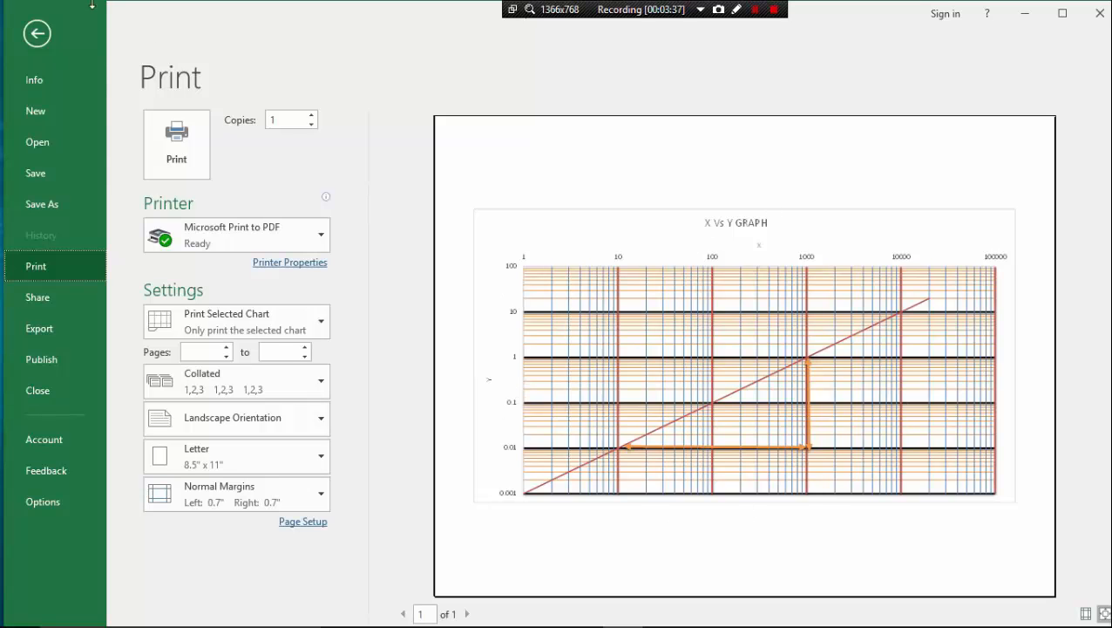
click(38, 34)
Set the print area to the SEMILOGE GRAPH title cells H2:M2
scroll(306, 188, down, 1)
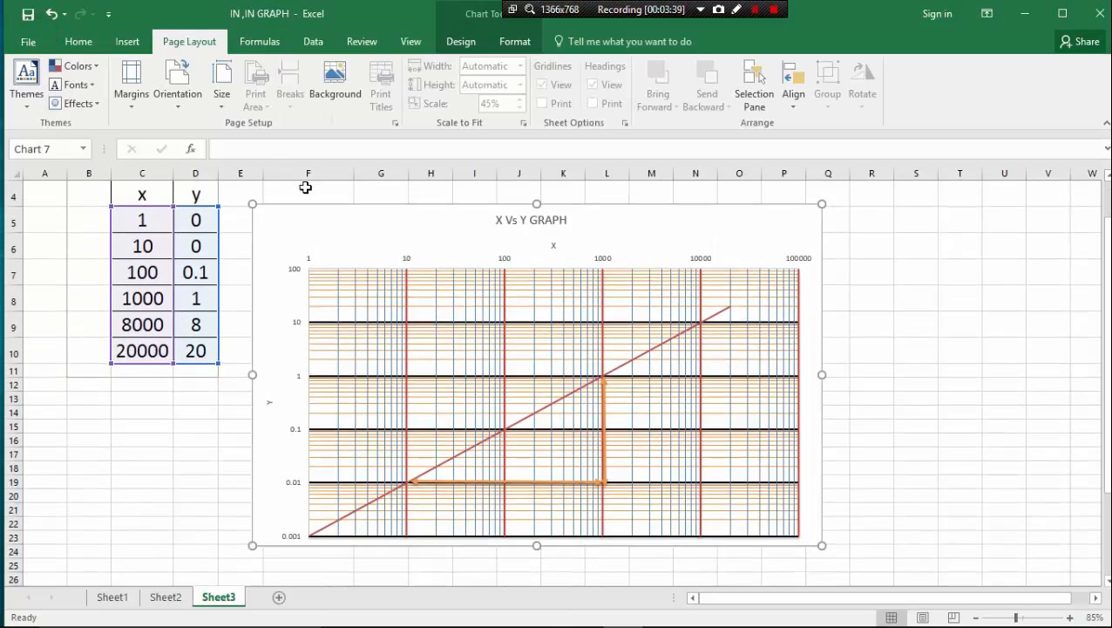
scroll(306, 188, up, 1)
drag(123, 203, 547, 223)
drag(418, 218, 656, 246)
click(255, 94)
click(288, 143)
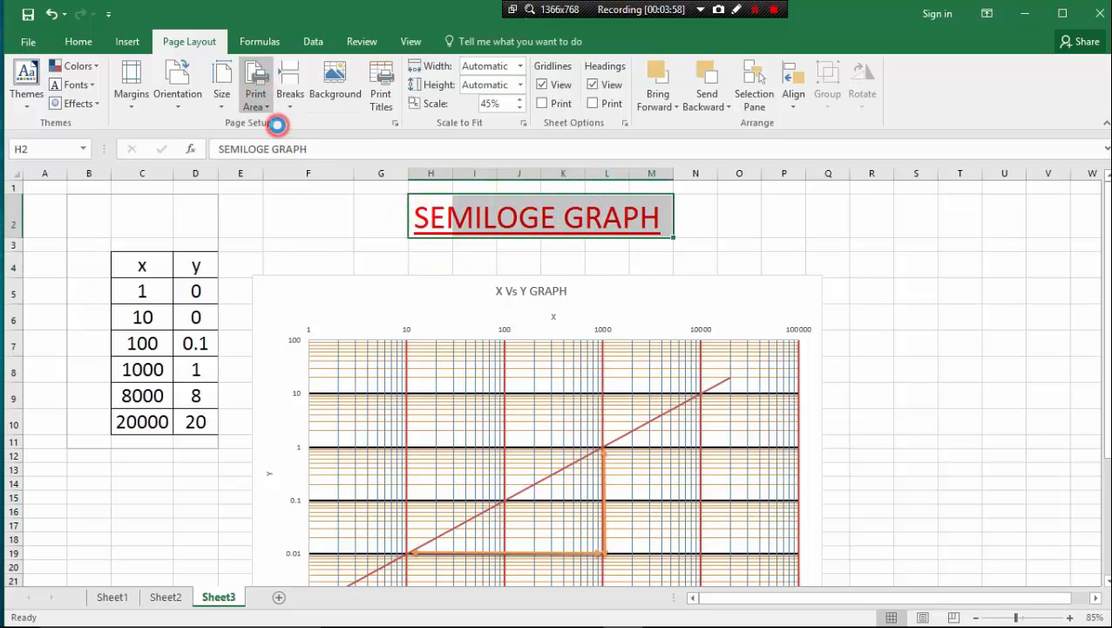
Check the print preview of the title's print area and return to the worksheet
click(29, 48)
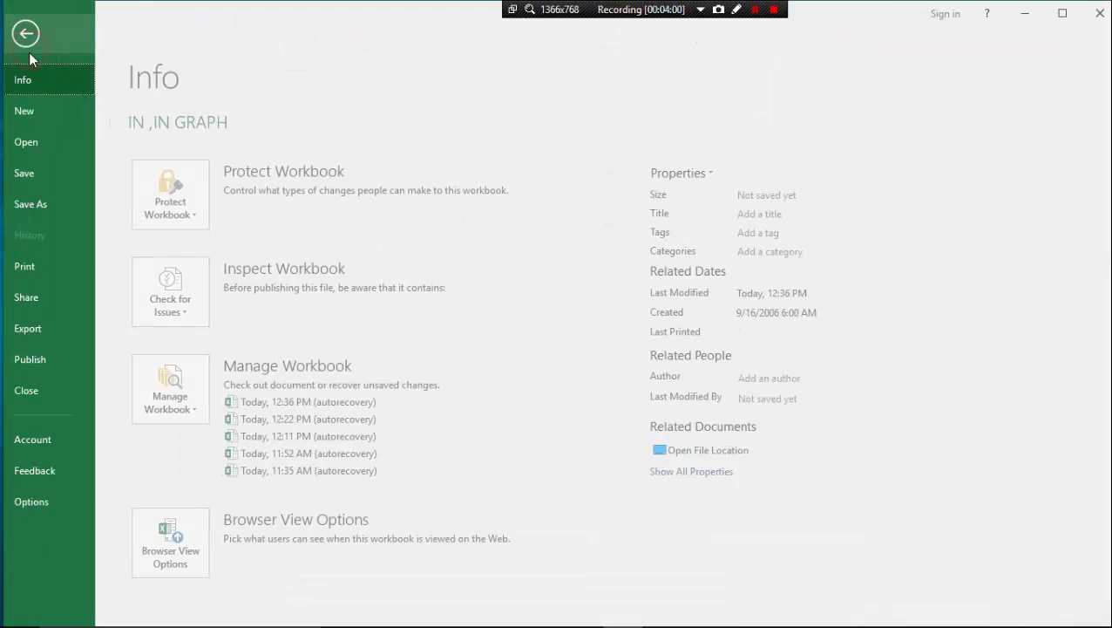
click(61, 266)
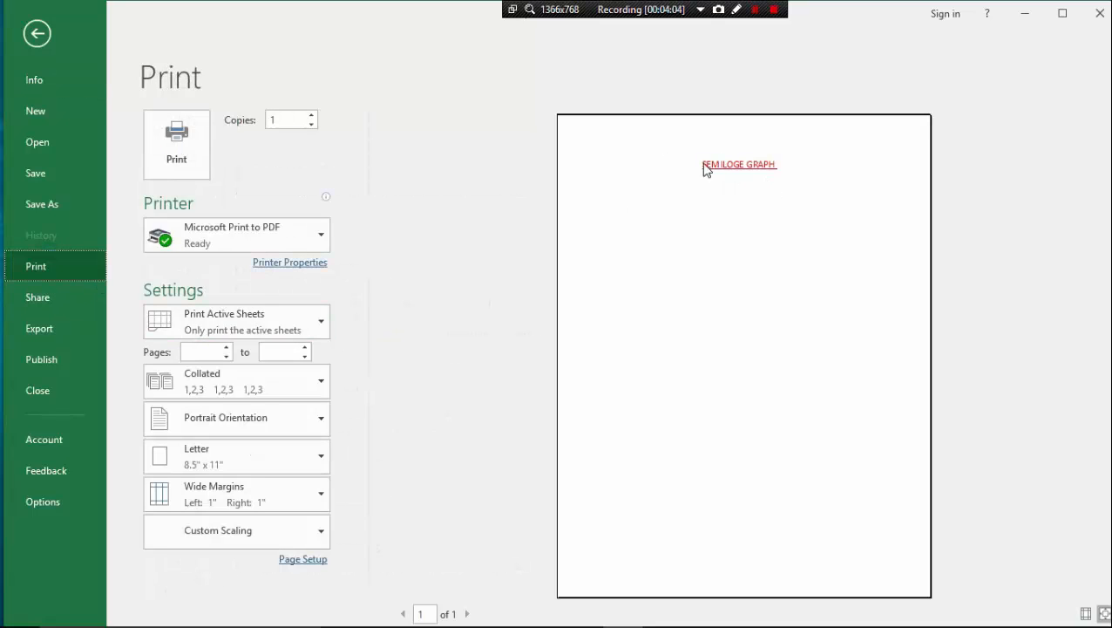
click(37, 33)
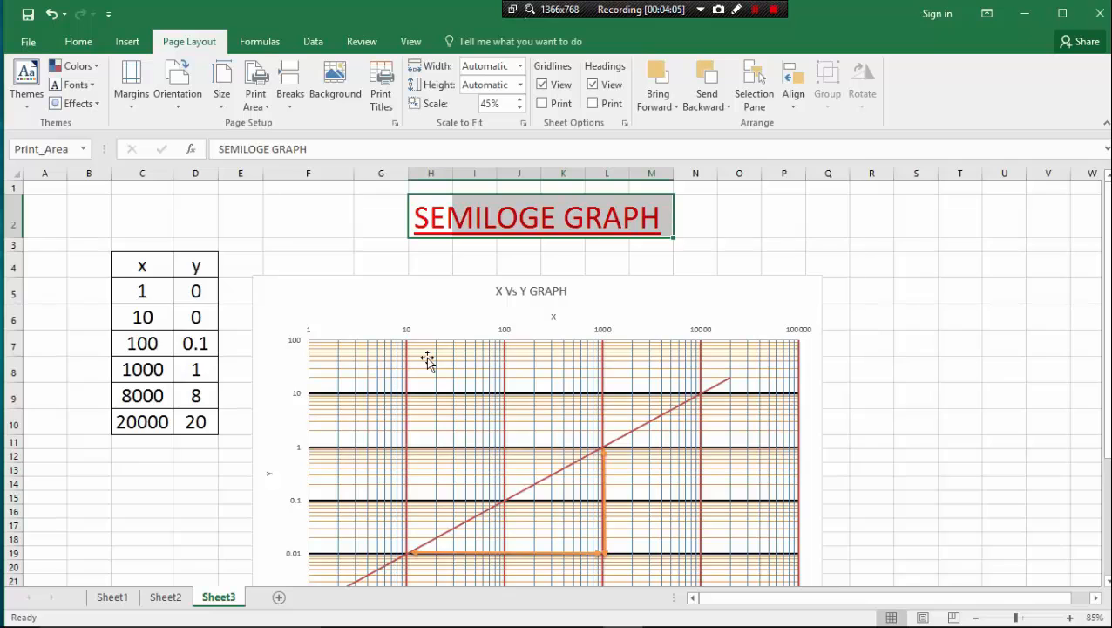
Look over the table, graph and slope on the sheet and compare them with the print preview of the title-only print area
scroll(427, 360, down, 3)
scroll(427, 366, up, 3)
scroll(395, 326, down, 3)
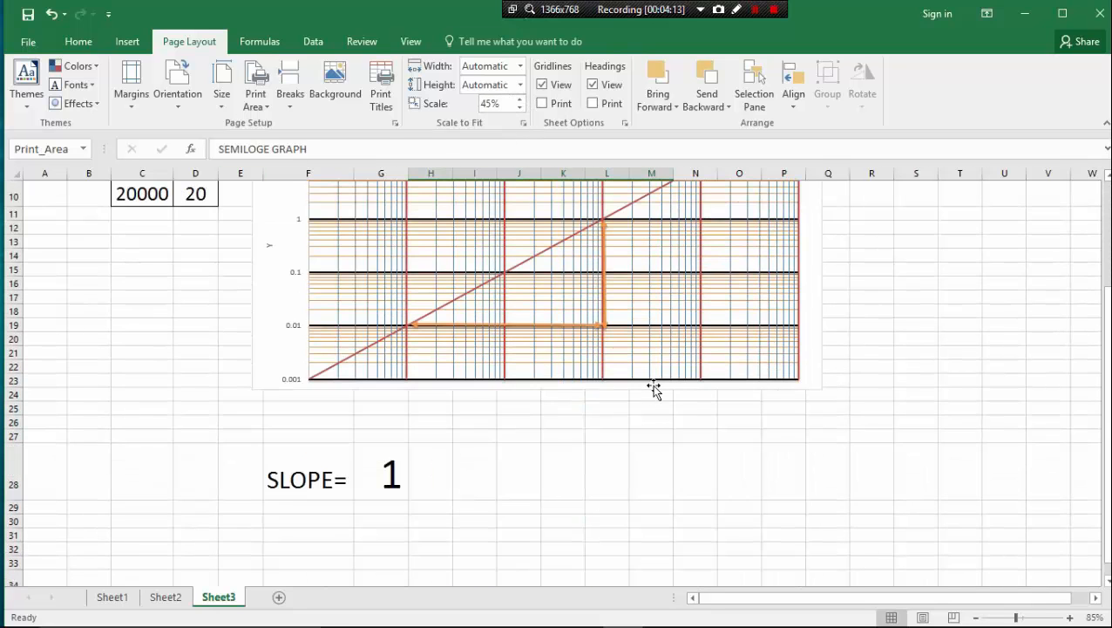
scroll(649, 393, up, 3)
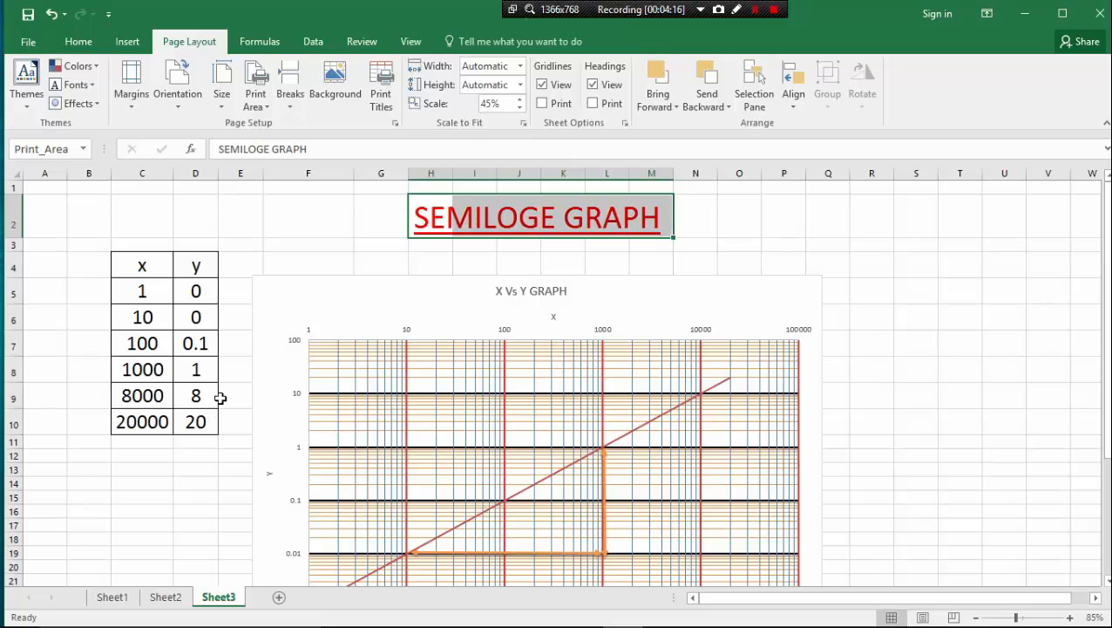
scroll(234, 396, down, 1)
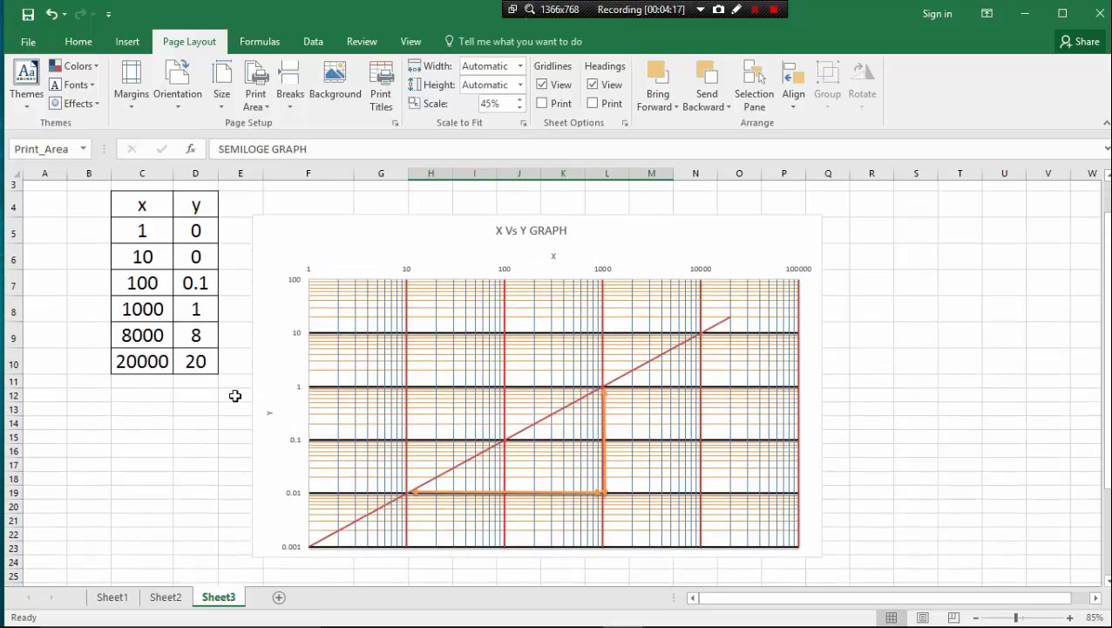
scroll(234, 394, up, 1)
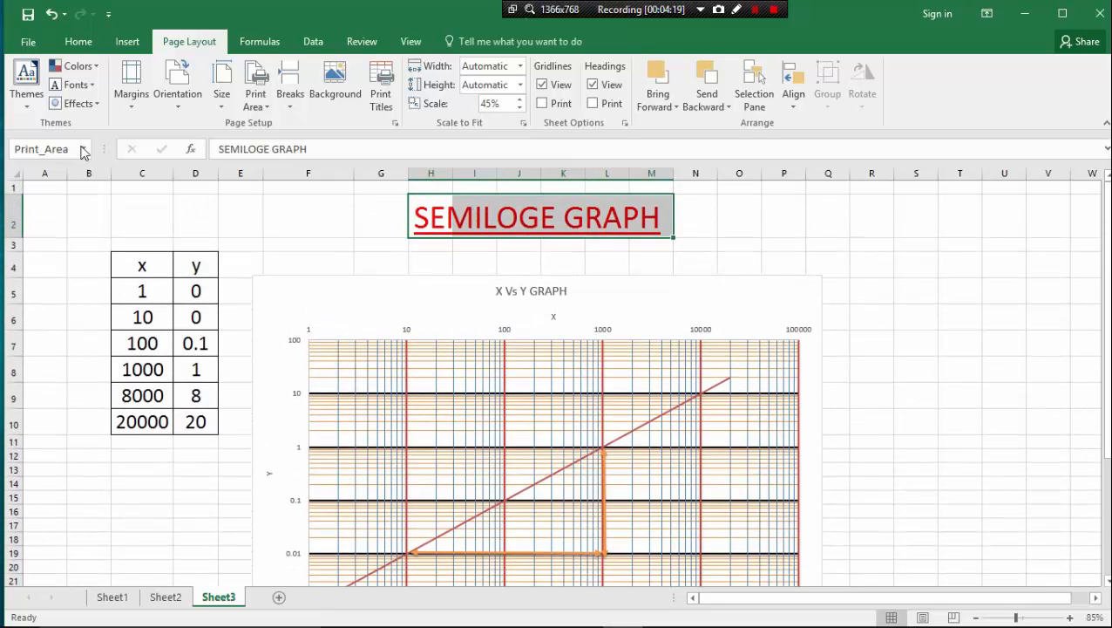
click(28, 43)
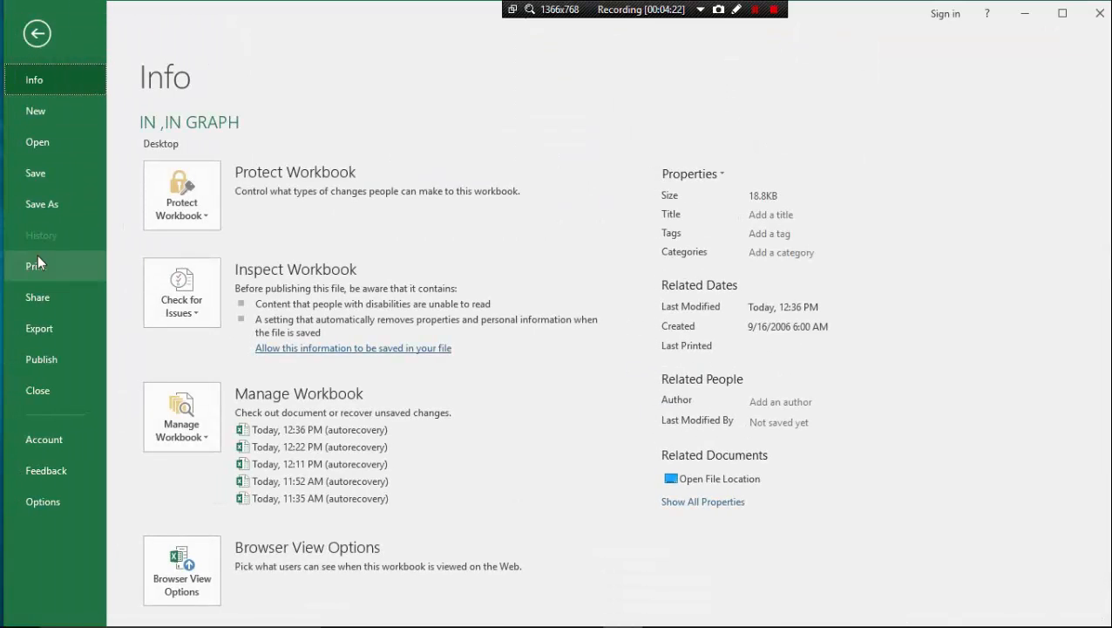
click(45, 267)
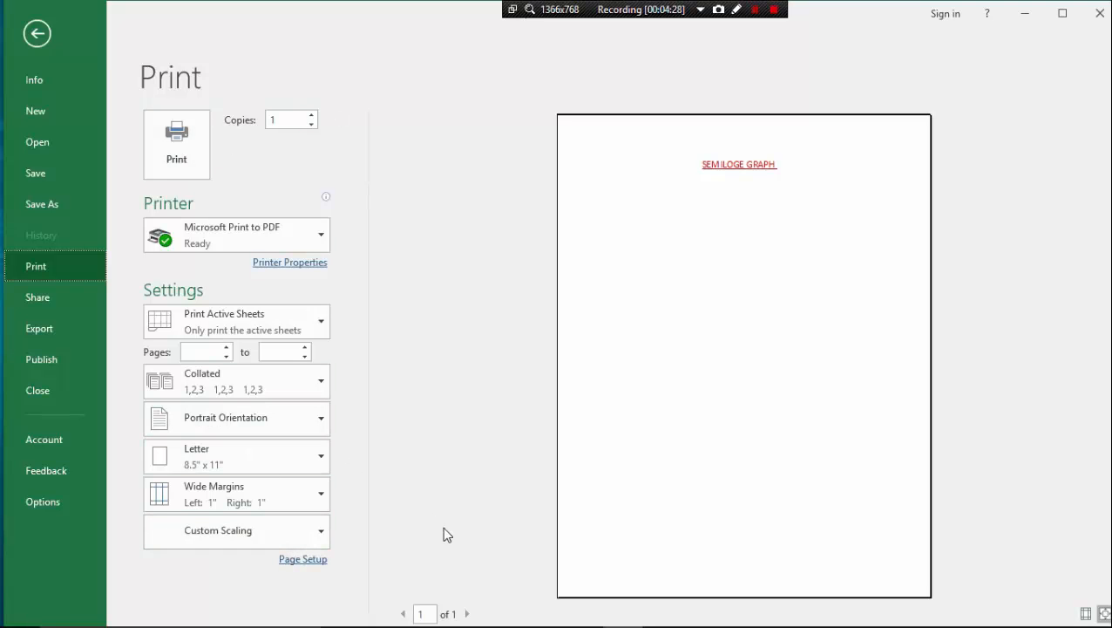
click(35, 35)
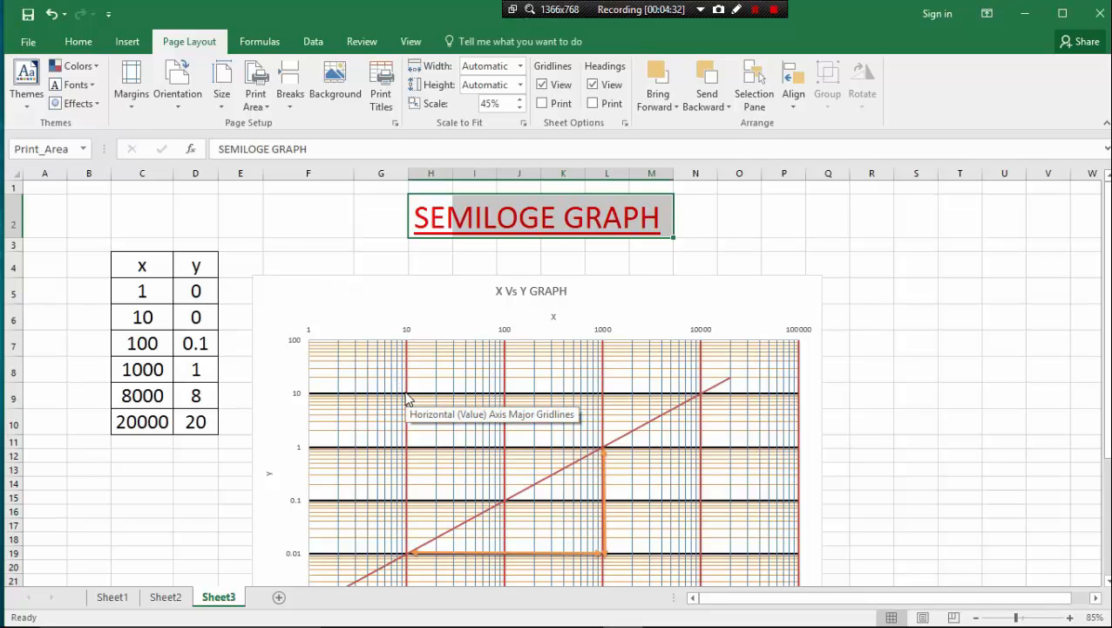
scroll(408, 397, down, 1)
scroll(408, 398, up, 1)
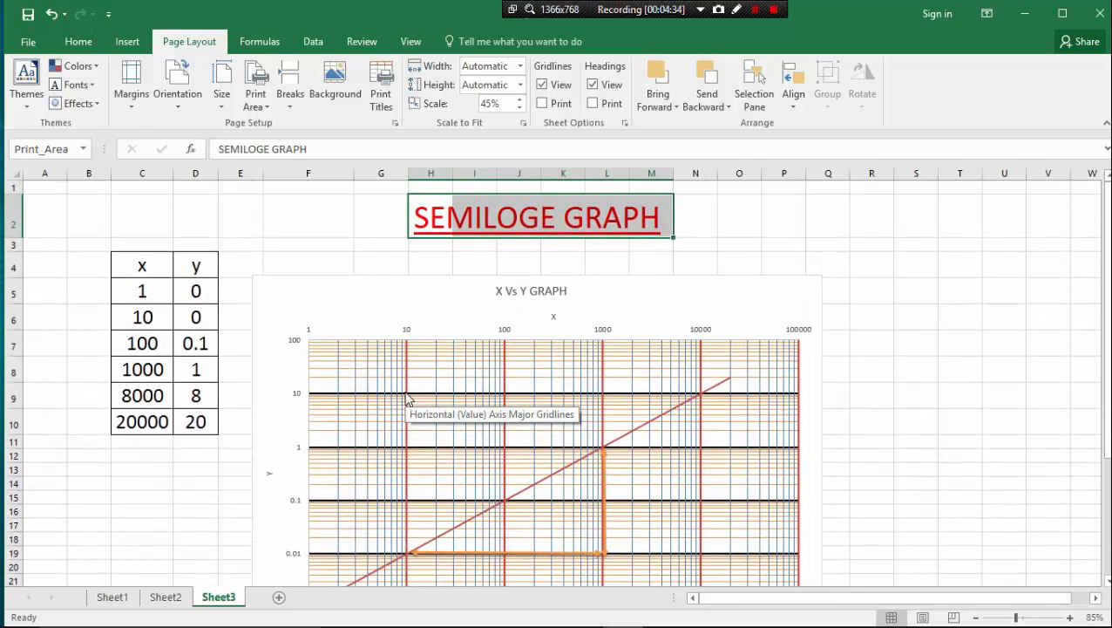